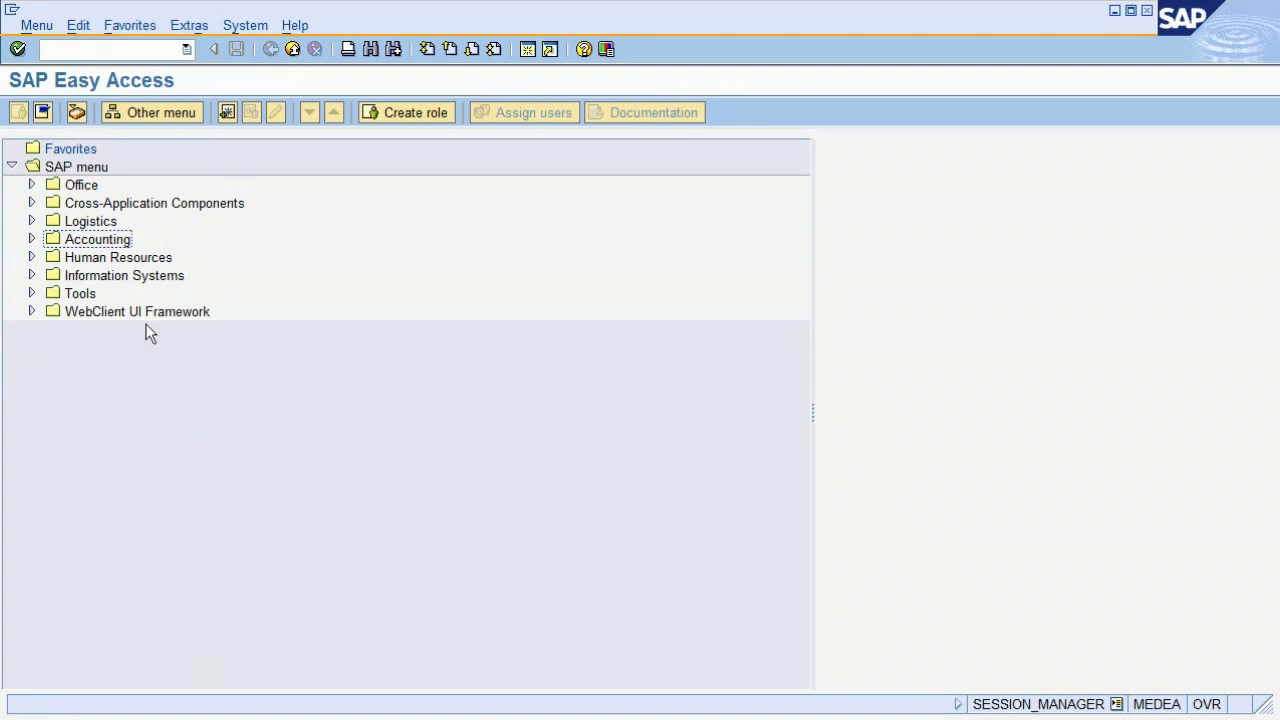
Open the VA01 sales order creation transaction from Logistics > Sales and Distribution > Sales > Order
{"action": "left_click", "coordinate": [112, 222]}
{"action": "left_click", "coordinate": [31, 221]}
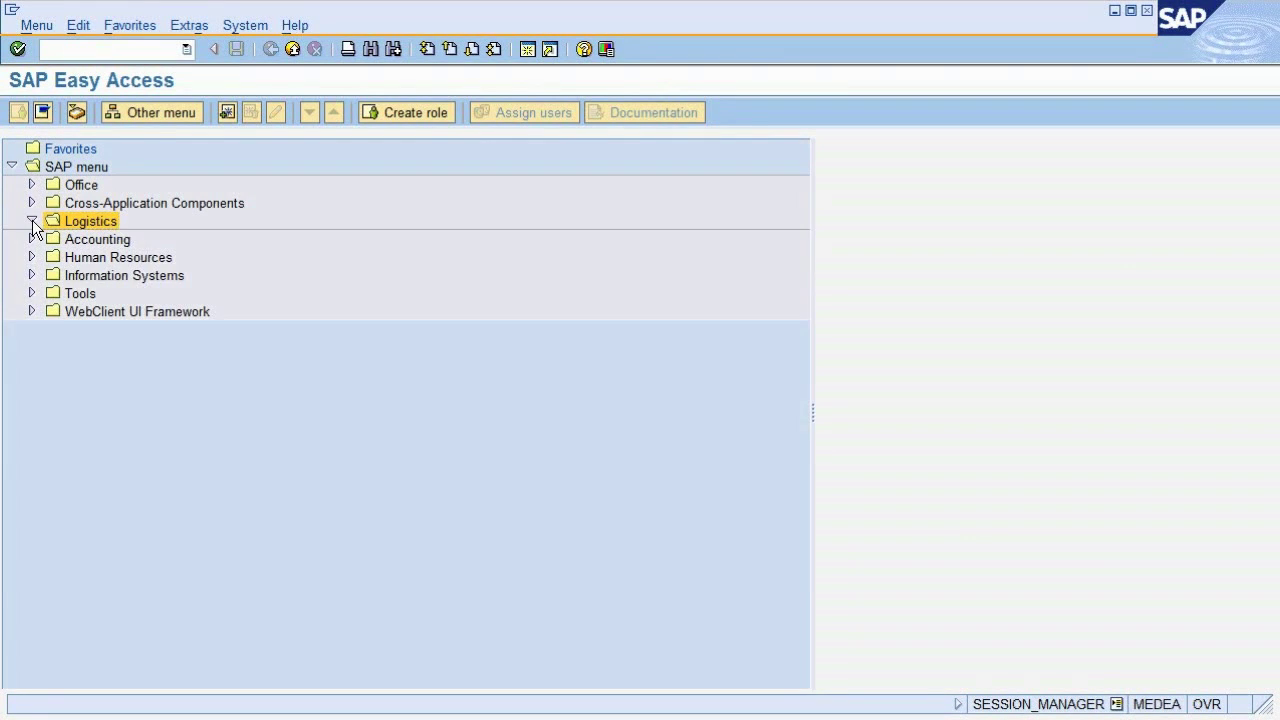
{"action": "left_click", "coordinate": [135, 259]}
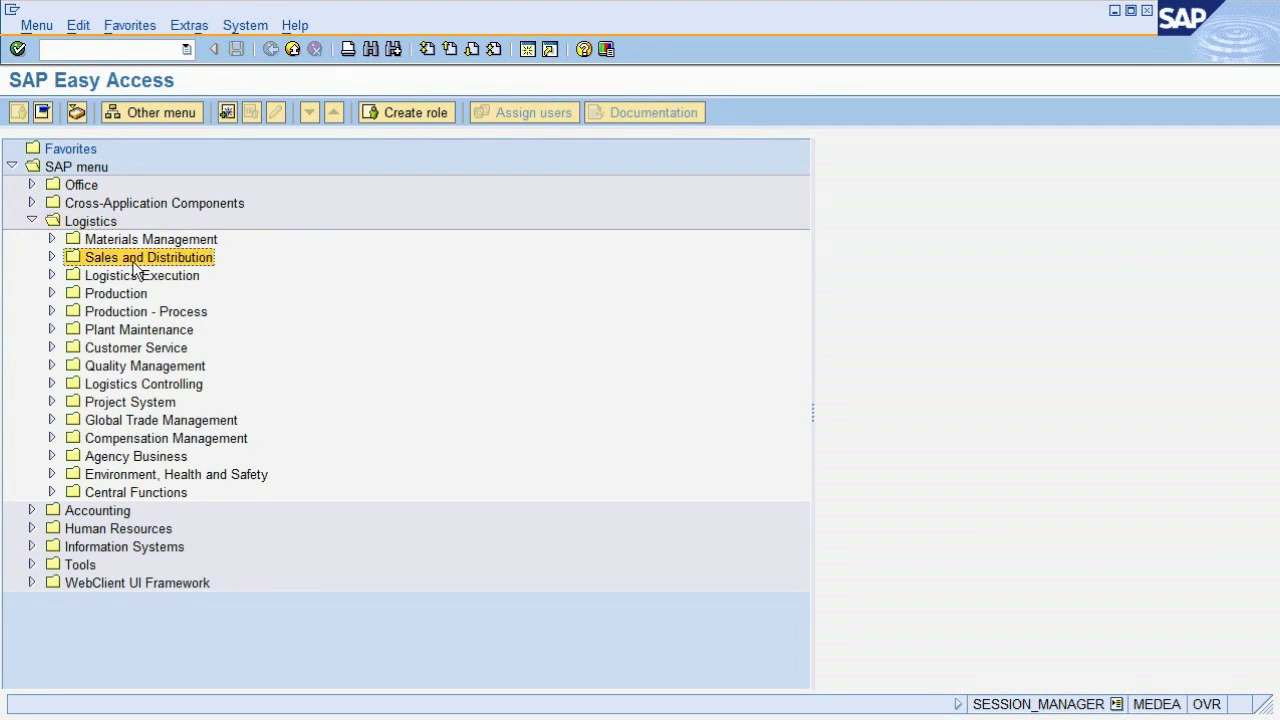
{"action": "left_click", "coordinate": [52, 258]}
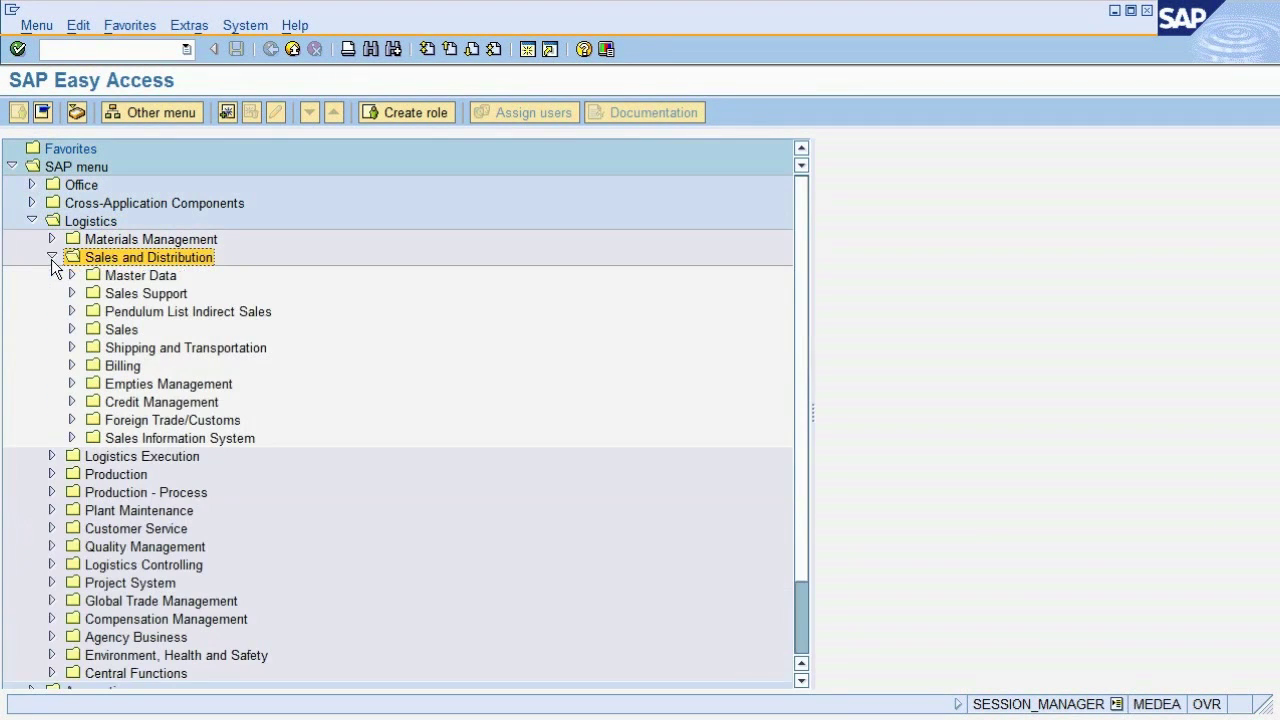
{"action": "left_click", "coordinate": [112, 331]}
{"action": "left_click", "coordinate": [71, 330]}
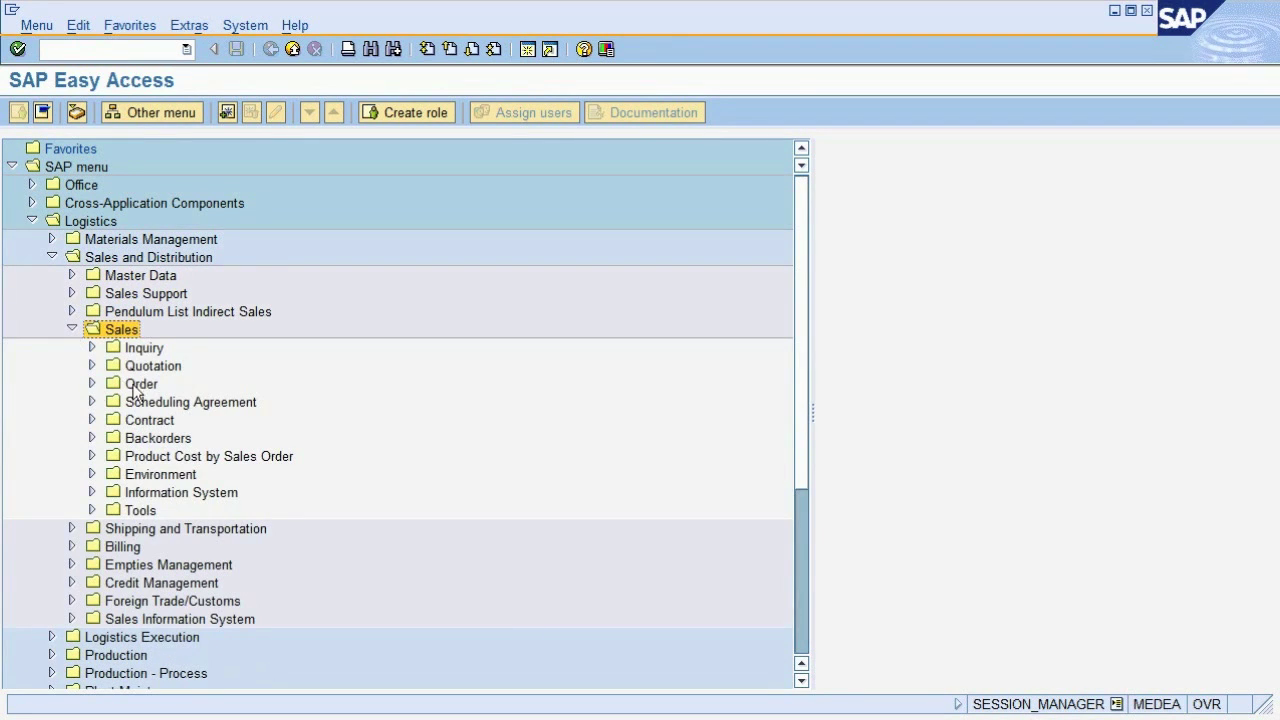
{"action": "left_click", "coordinate": [113, 386]}
{"action": "left_click", "coordinate": [91, 384]}
{"action": "left_click", "coordinate": [198, 405]}
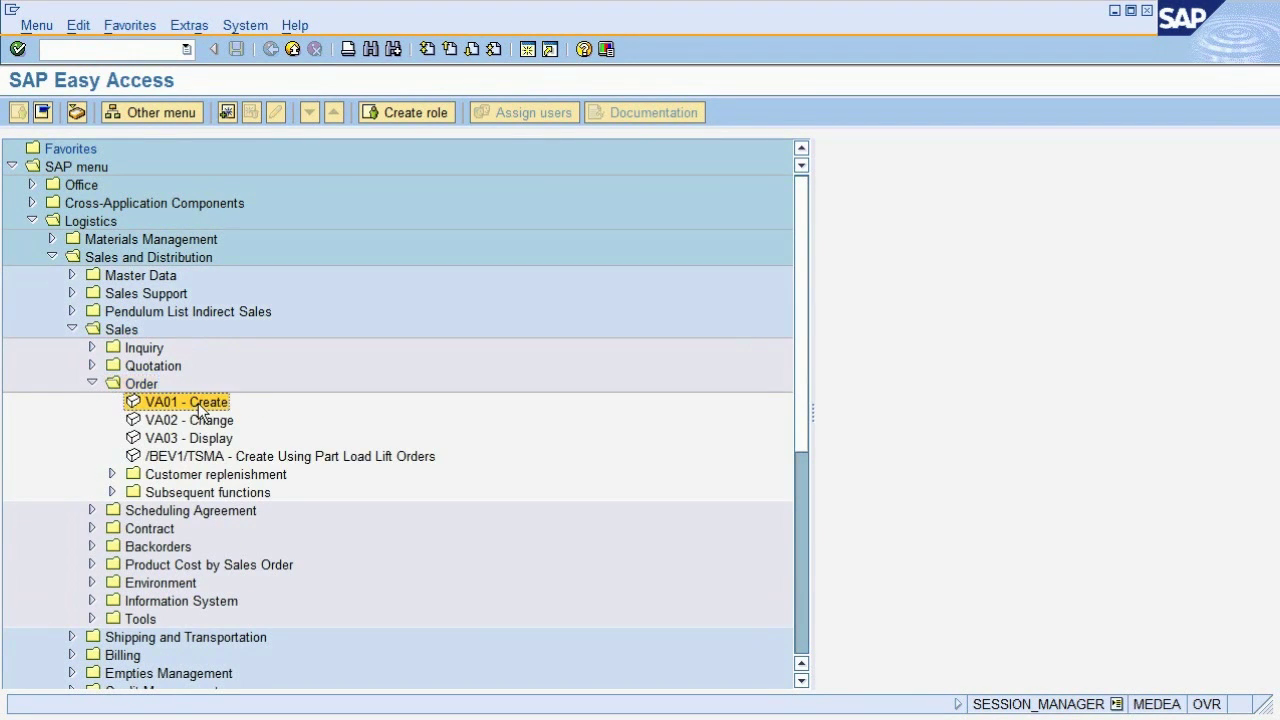
{"action": "double_click", "coordinate": [198, 405]}
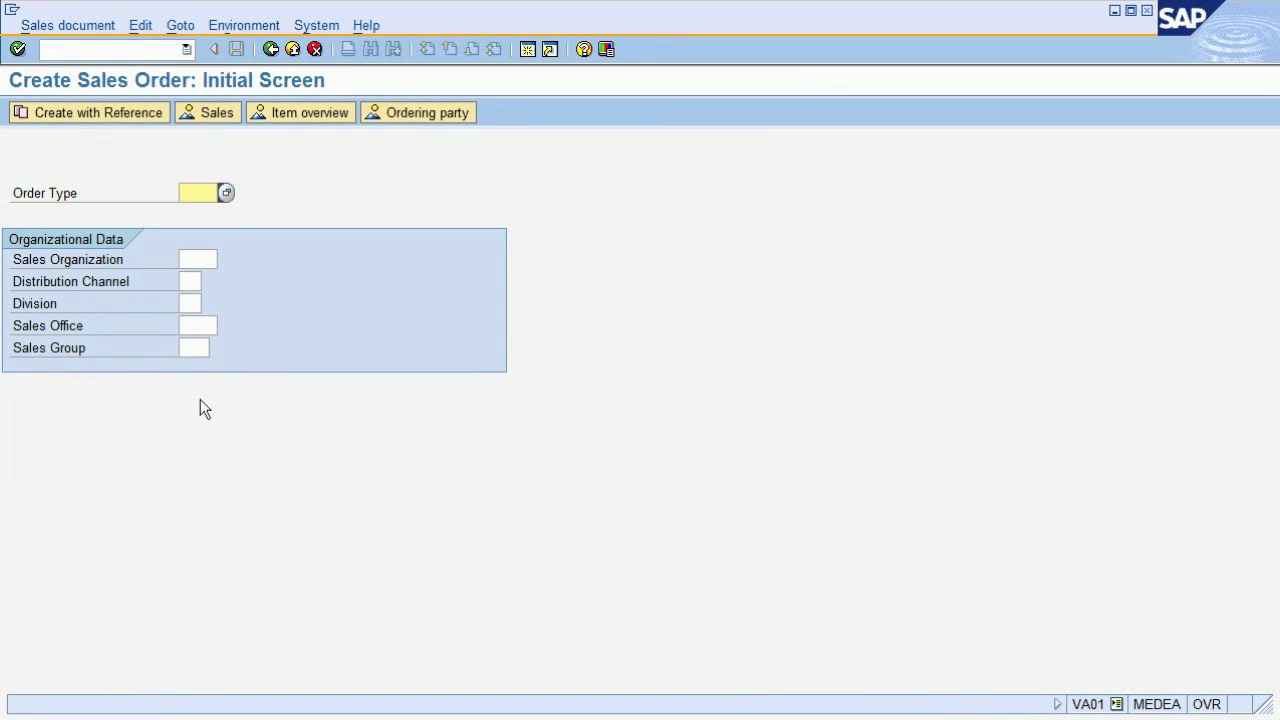
Enter order type or and sales organization et15, fill in the distribution channel, and proceed to the order overview
{"action": "type", "text": "or"}
{"action": "left_click", "coordinate": [199, 258]}
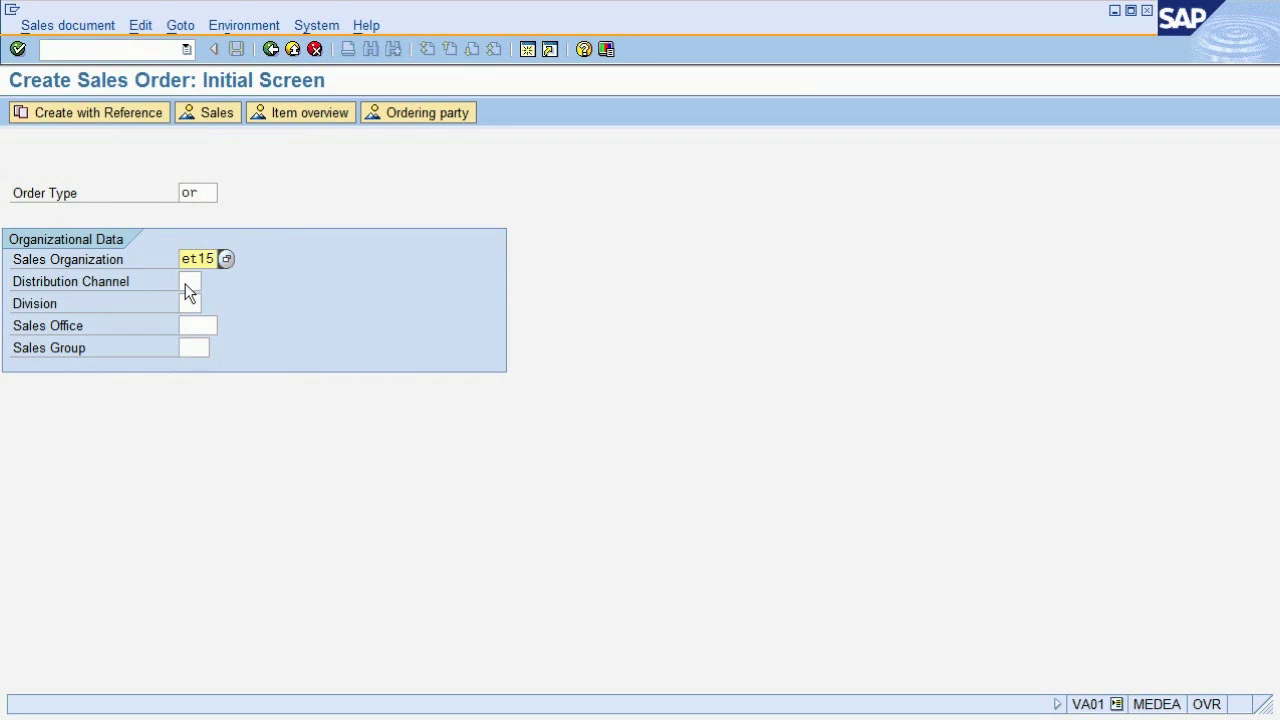
{"action": "left_click", "coordinate": [185, 283]}
{"action": "key", "text": "Return"}
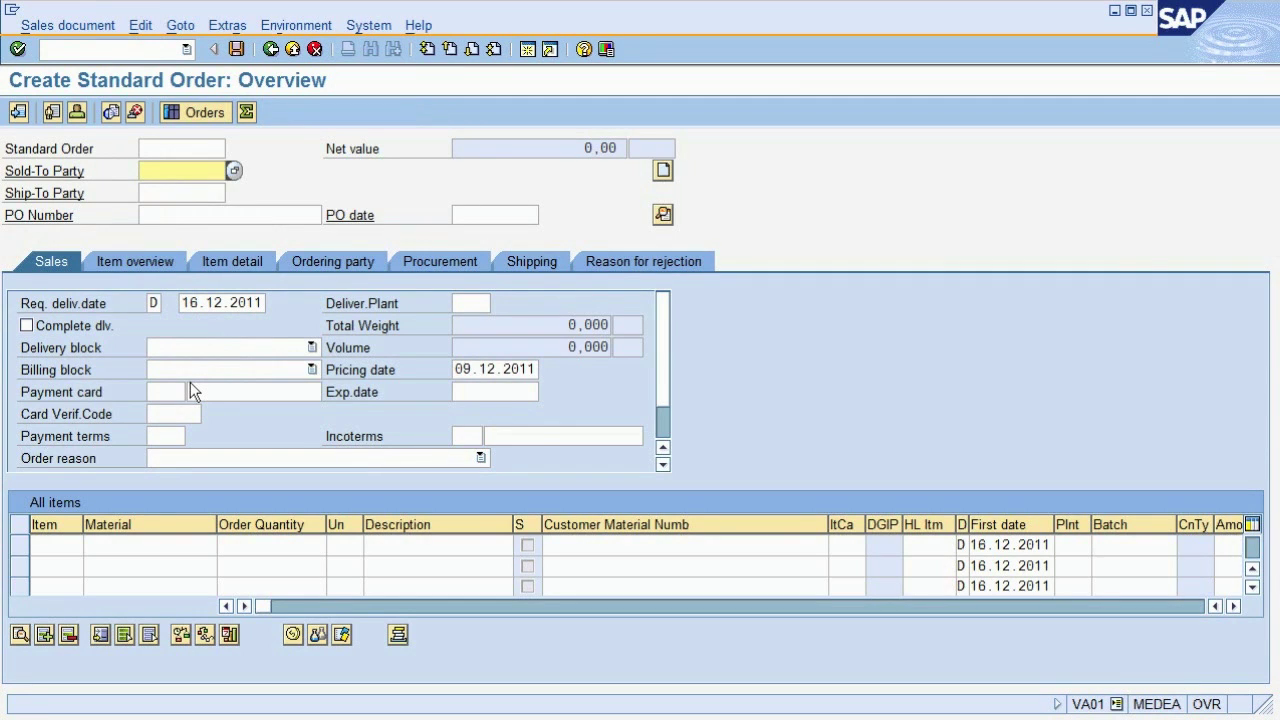
Enter the customer number as the sold-to party of the standard order, choosing the first suggested entry
{"action": "key", "text": "BackSpace"}
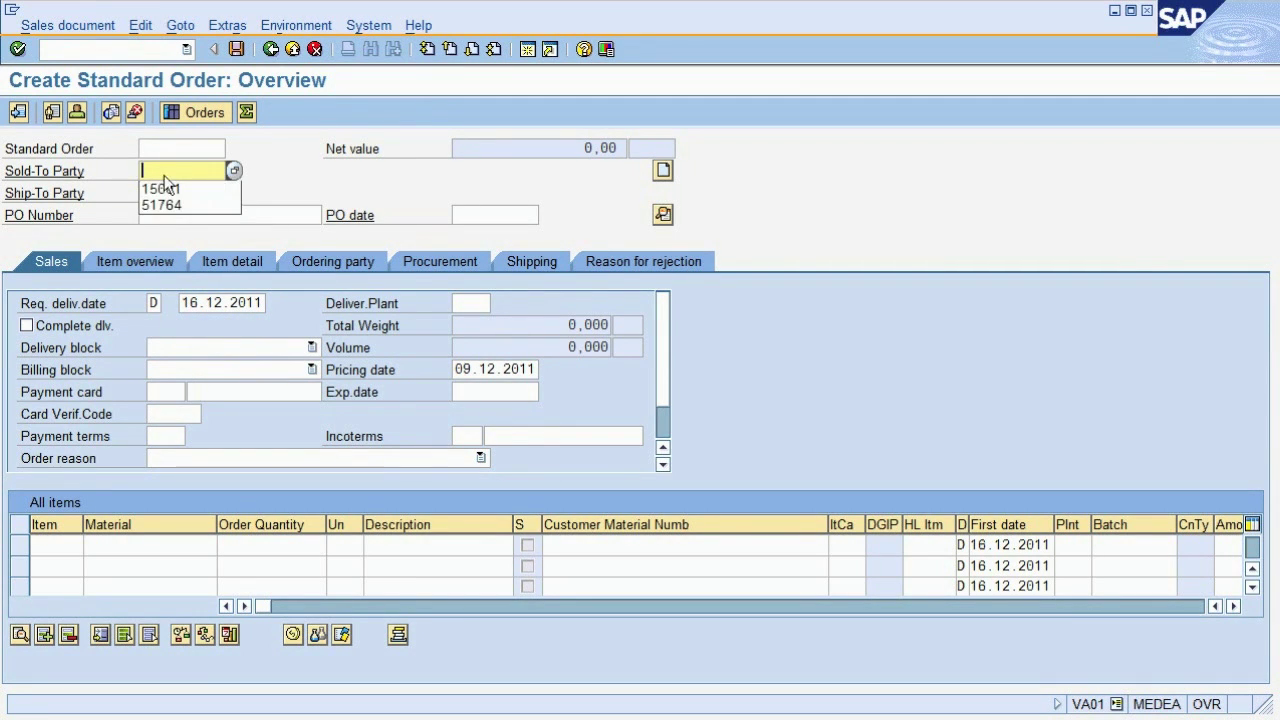
{"action": "left_click", "coordinate": [161, 190]}
{"action": "key", "text": "Return"}
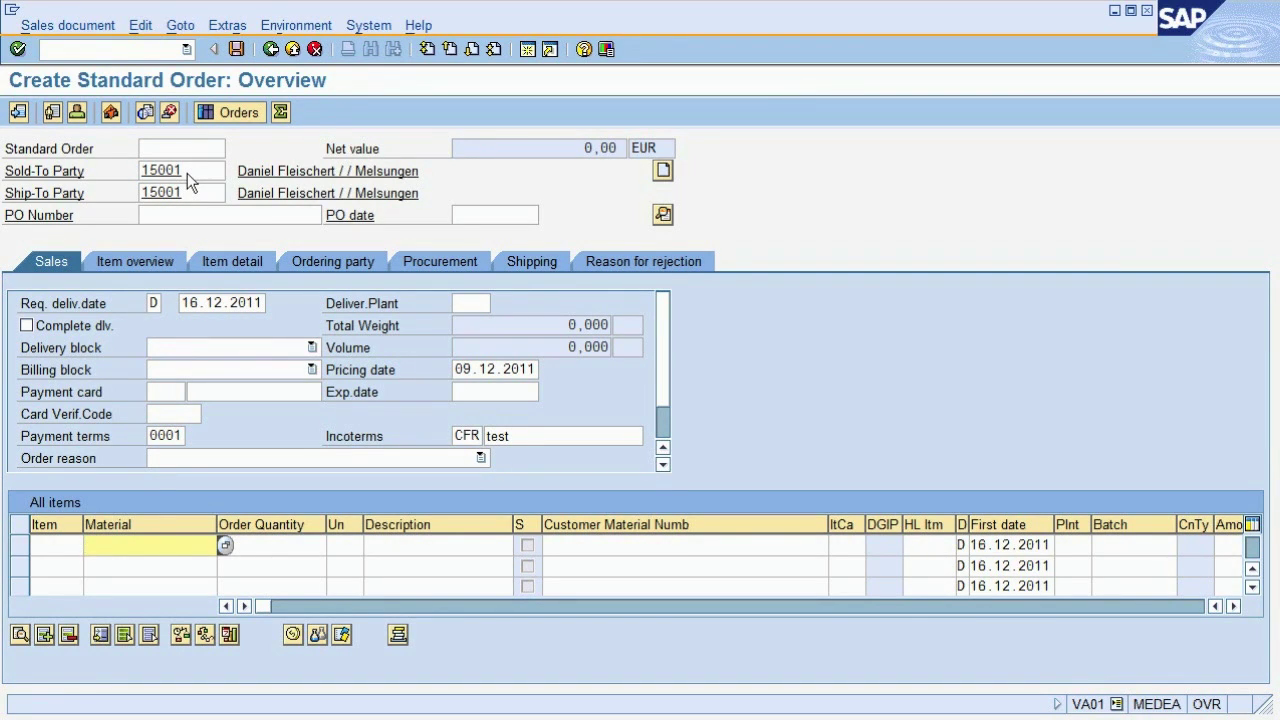
Add material ET3456 with an order quantity of 1 as the first item of the order
{"action": "type", "text": "e"}
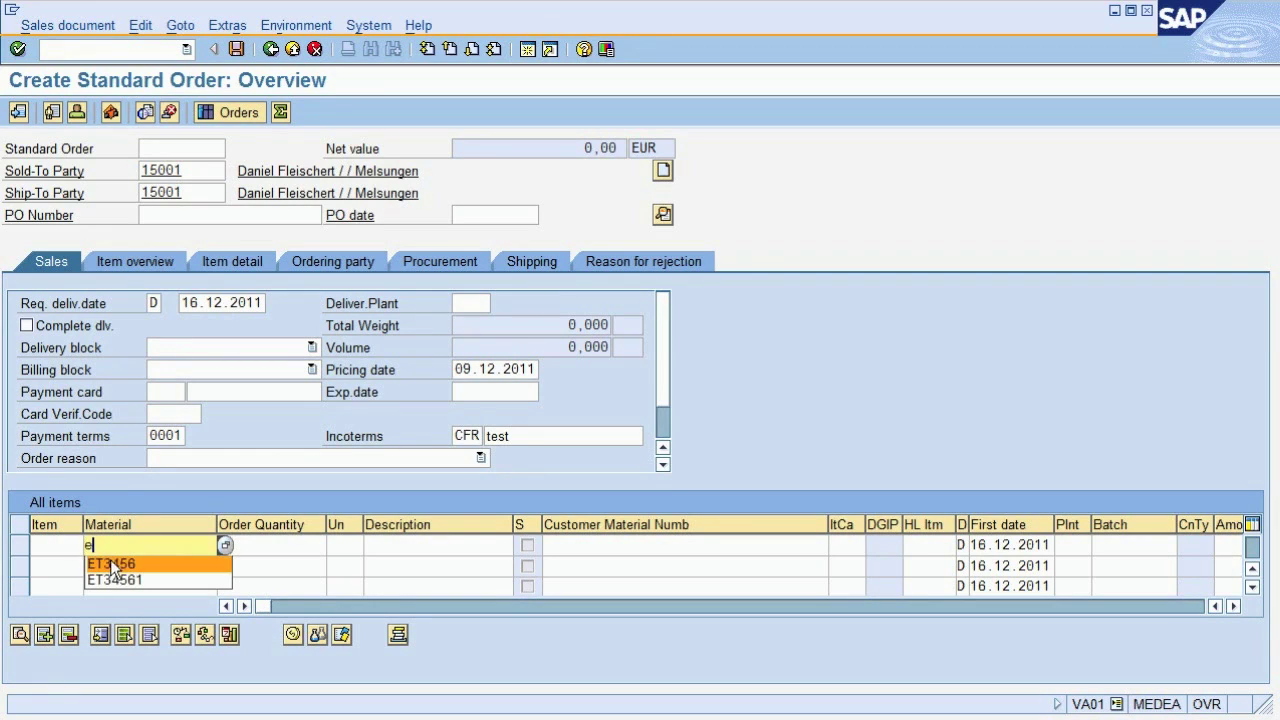
{"action": "left_click", "coordinate": [115, 565]}
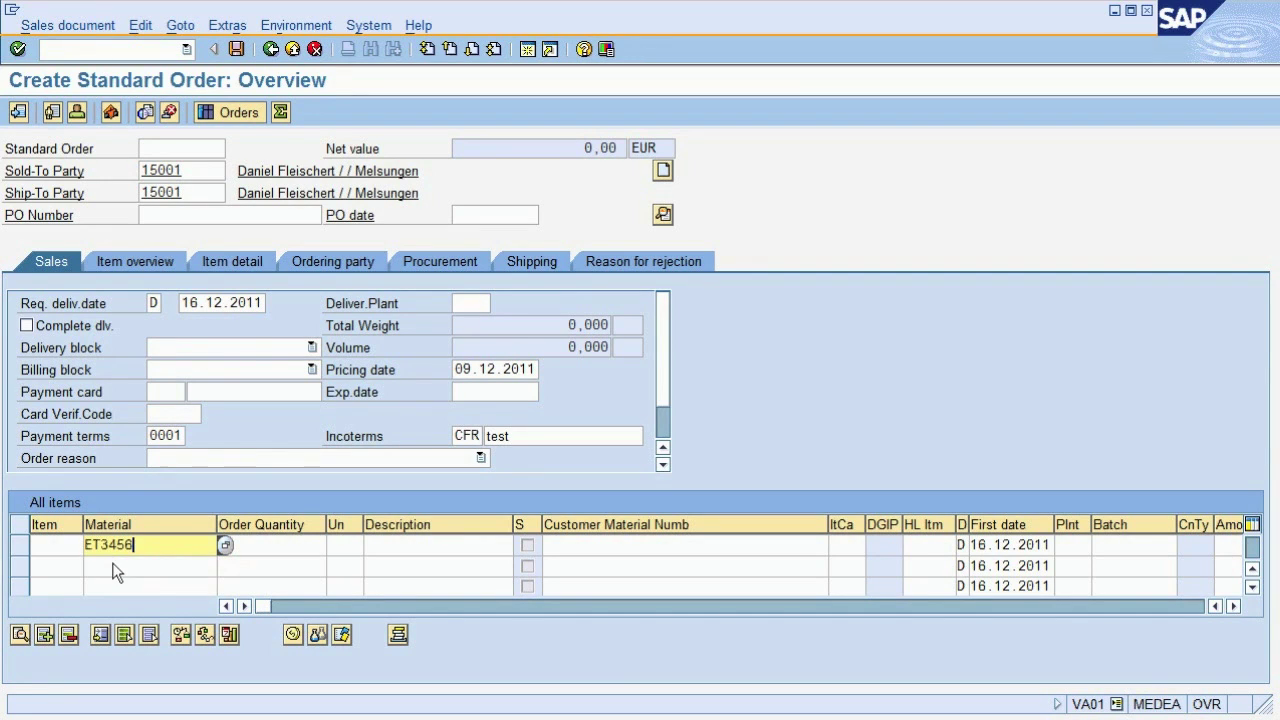
{"action": "left_click", "coordinate": [251, 547]}
{"action": "type", "text": "1"}
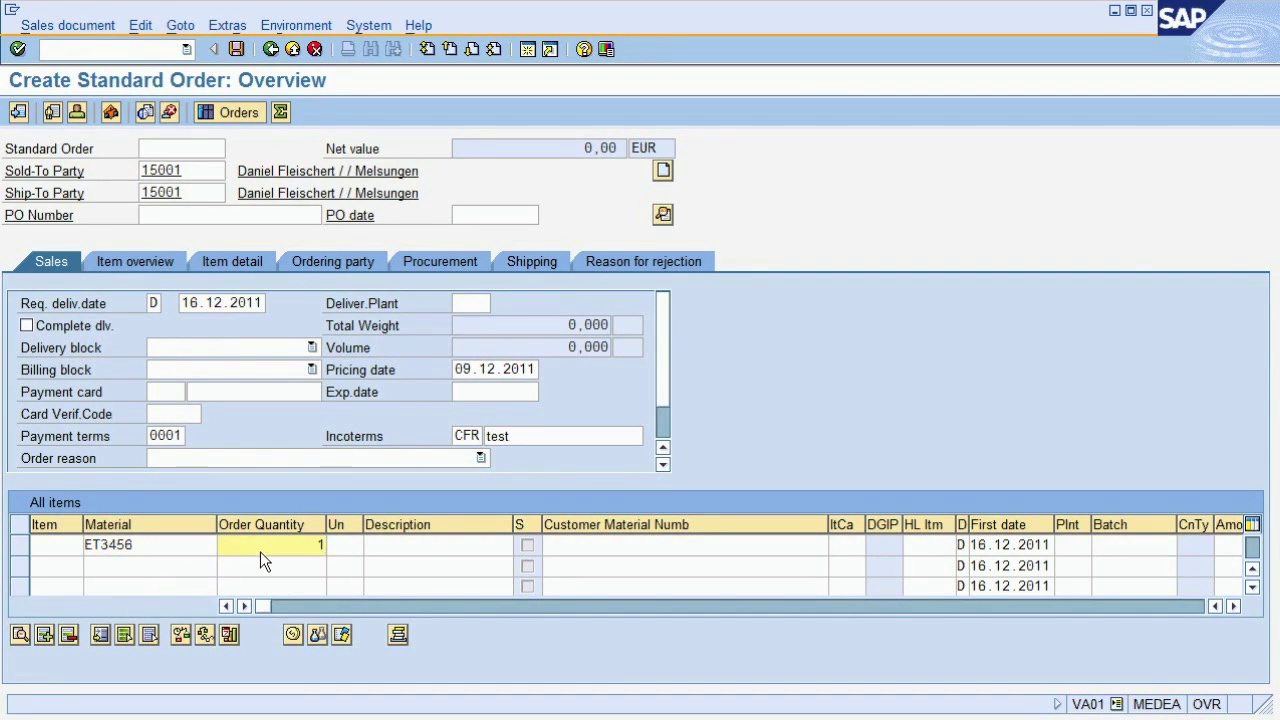
{"action": "key", "text": "Return"}
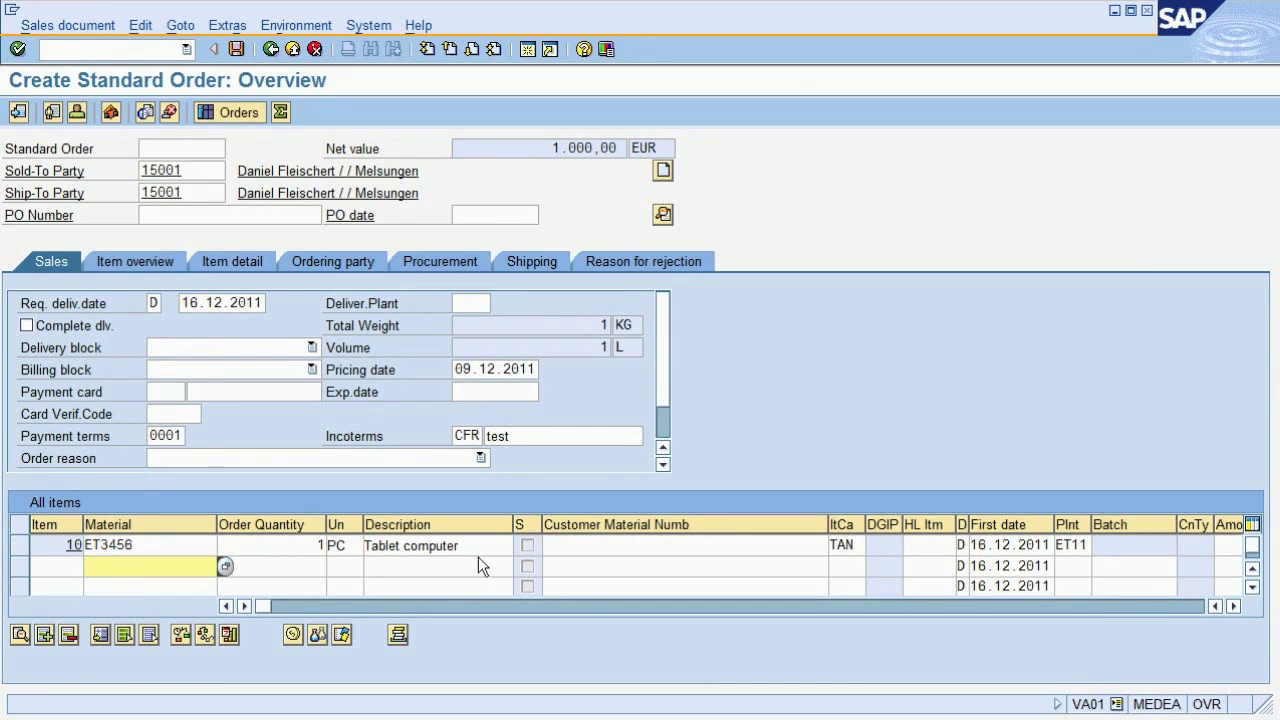
Check the item's unit, first date and the order's net value, and save the standard order
{"action": "left_click_drag", "start_coordinate": [476, 548], "coordinate": [319, 545]}
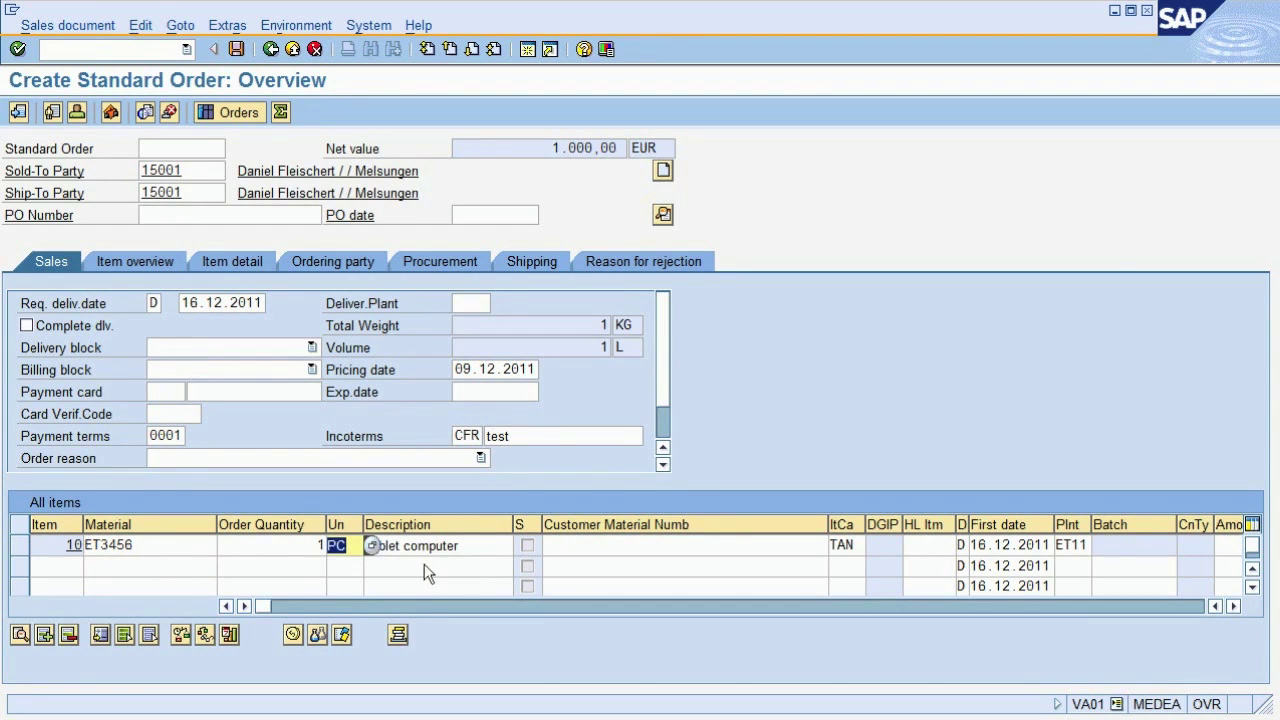
{"action": "mouse_move", "coordinate": [1057, 543]}
{"action": "left_mouse_down"}
{"action": "mouse_move", "coordinate": [1098, 550]}
{"action": "mouse_move", "coordinate": [1022, 568]}
{"action": "mouse_move", "coordinate": [971, 546]}
{"action": "mouse_move", "coordinate": [1062, 552]}
{"action": "left_mouse_up"}
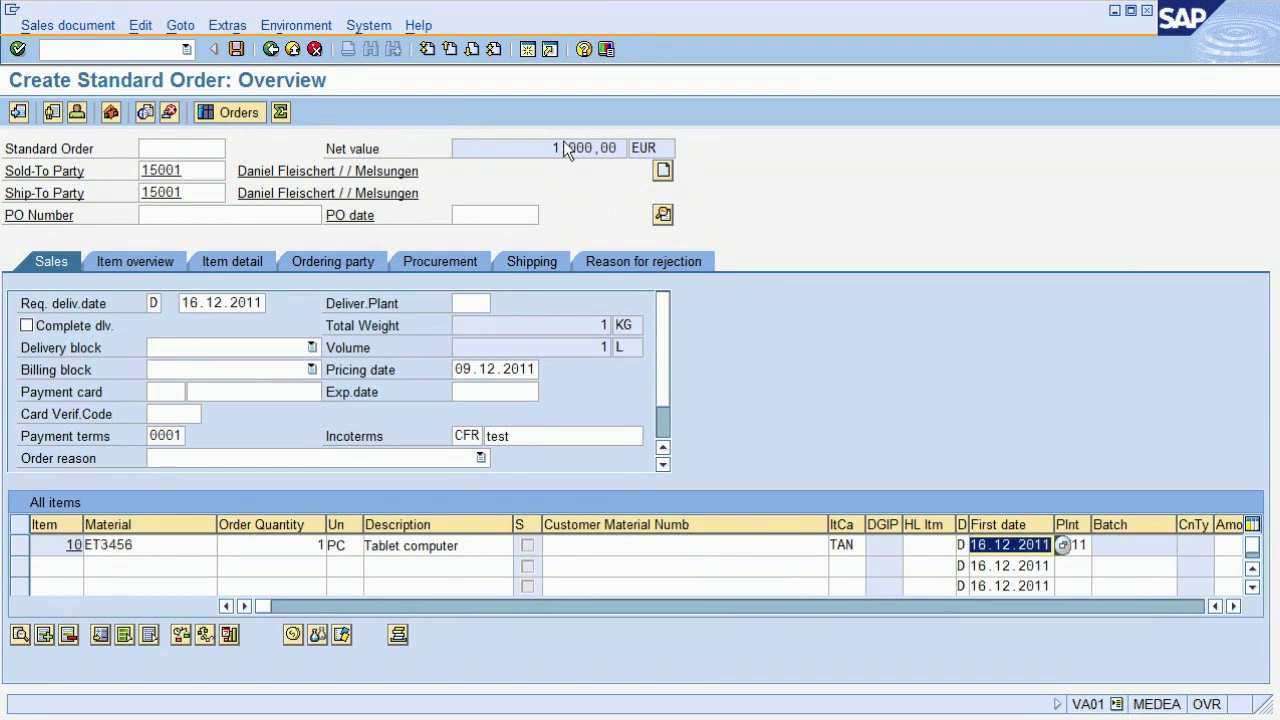
{"action": "left_click_drag", "start_coordinate": [553, 148], "coordinate": [628, 155]}
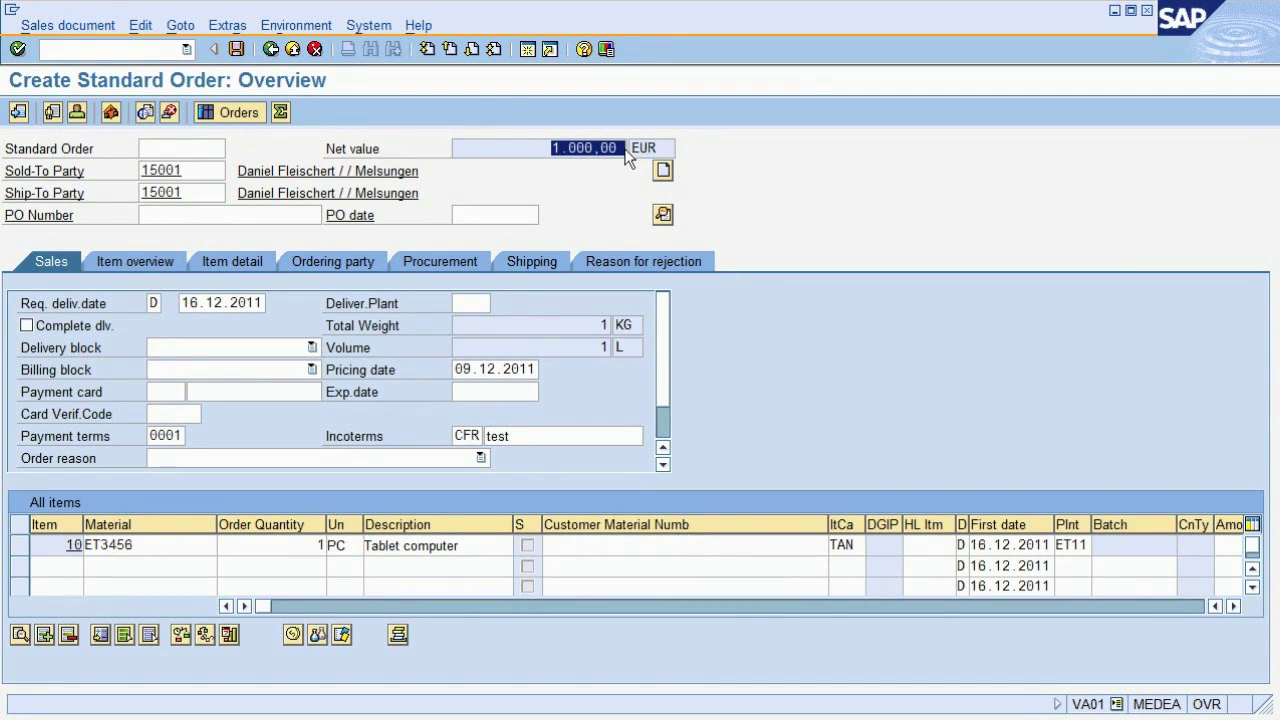
{"action": "left_click", "coordinate": [536, 148]}
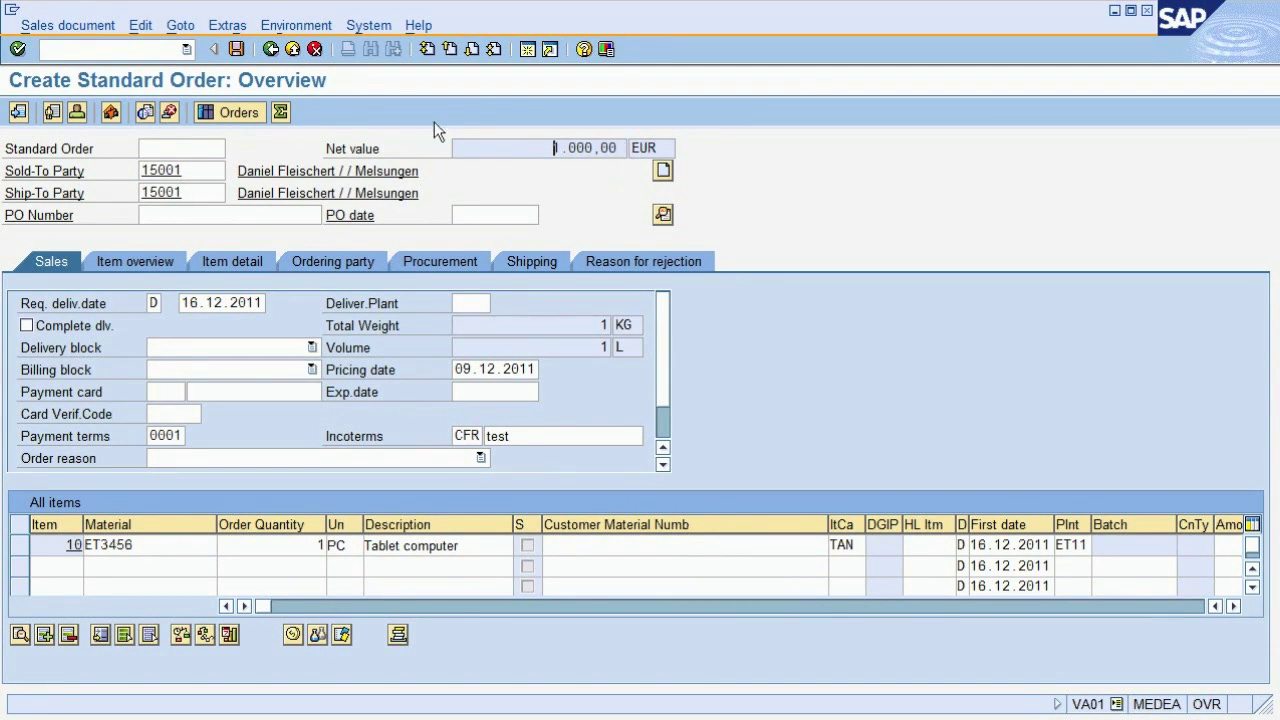
{"action": "left_click", "coordinate": [235, 47]}
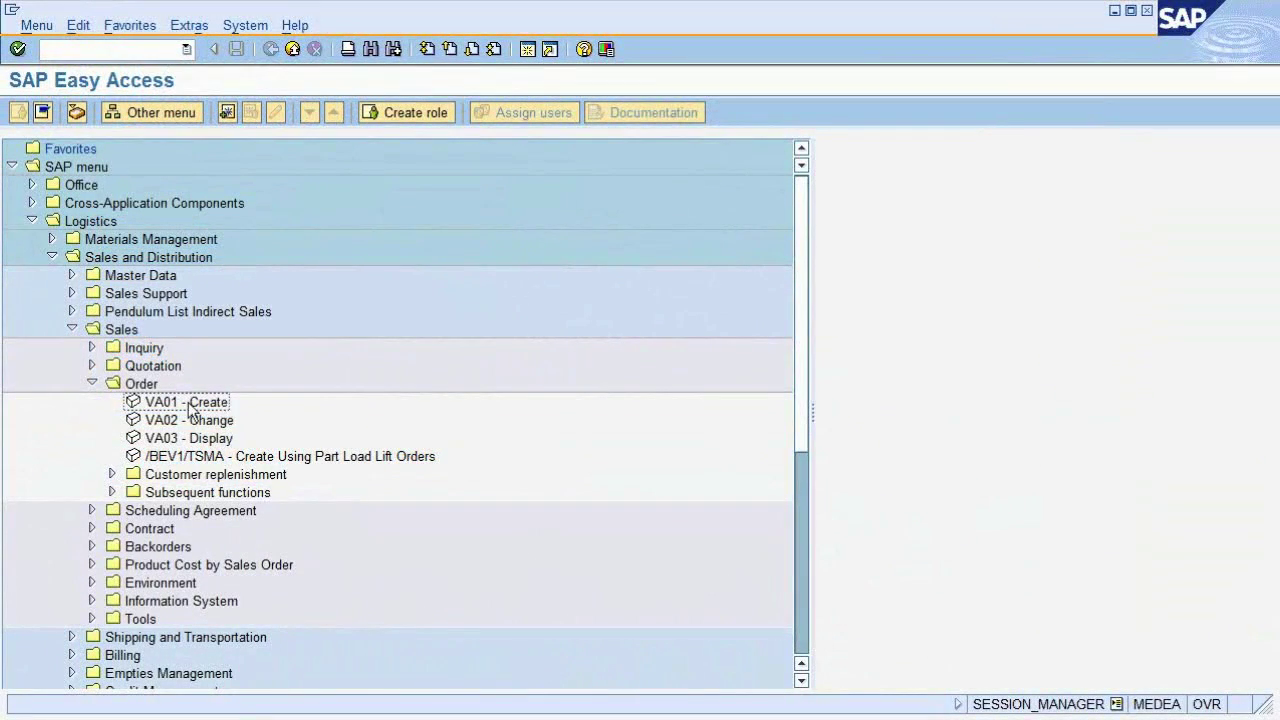
Open the VL01N transaction for an outbound delivery with reference to a sales order from Shipping and Transportation > Outbound Delivery > Create > Single Document
{"action": "left_click", "coordinate": [71, 329]}
{"action": "left_click", "coordinate": [71, 347]}
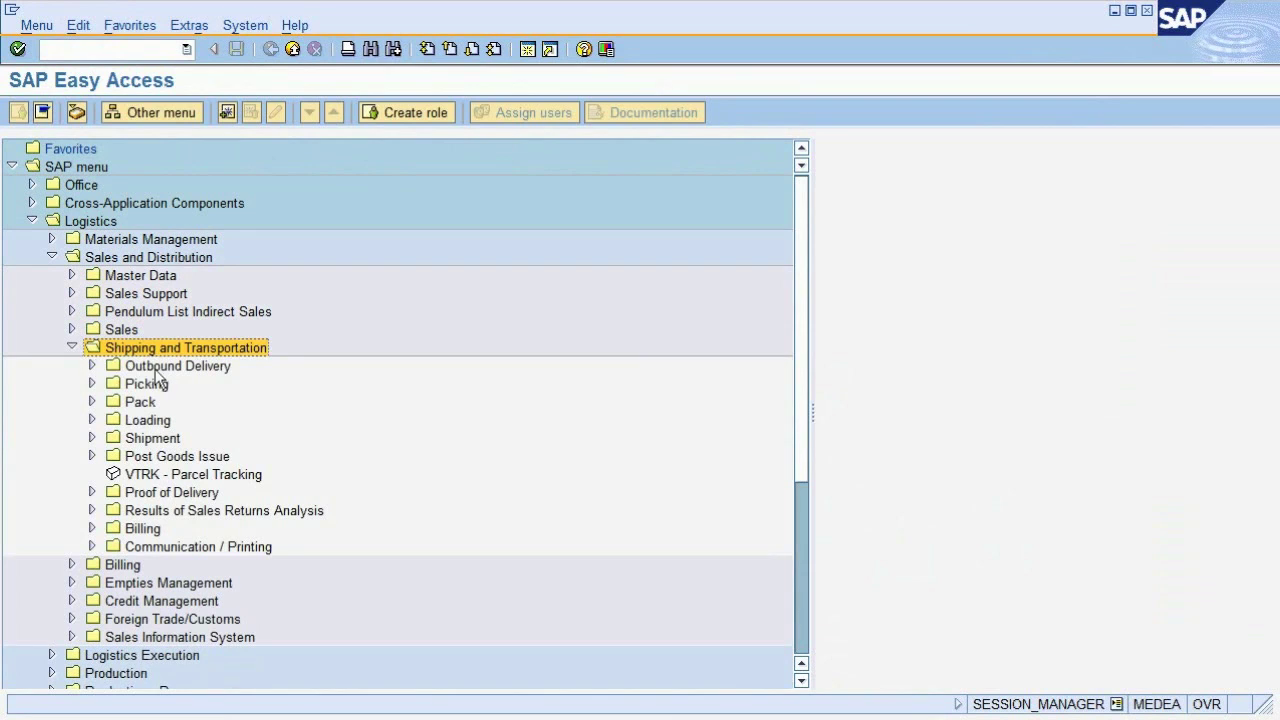
{"action": "left_click", "coordinate": [155, 367]}
{"action": "left_click", "coordinate": [92, 366]}
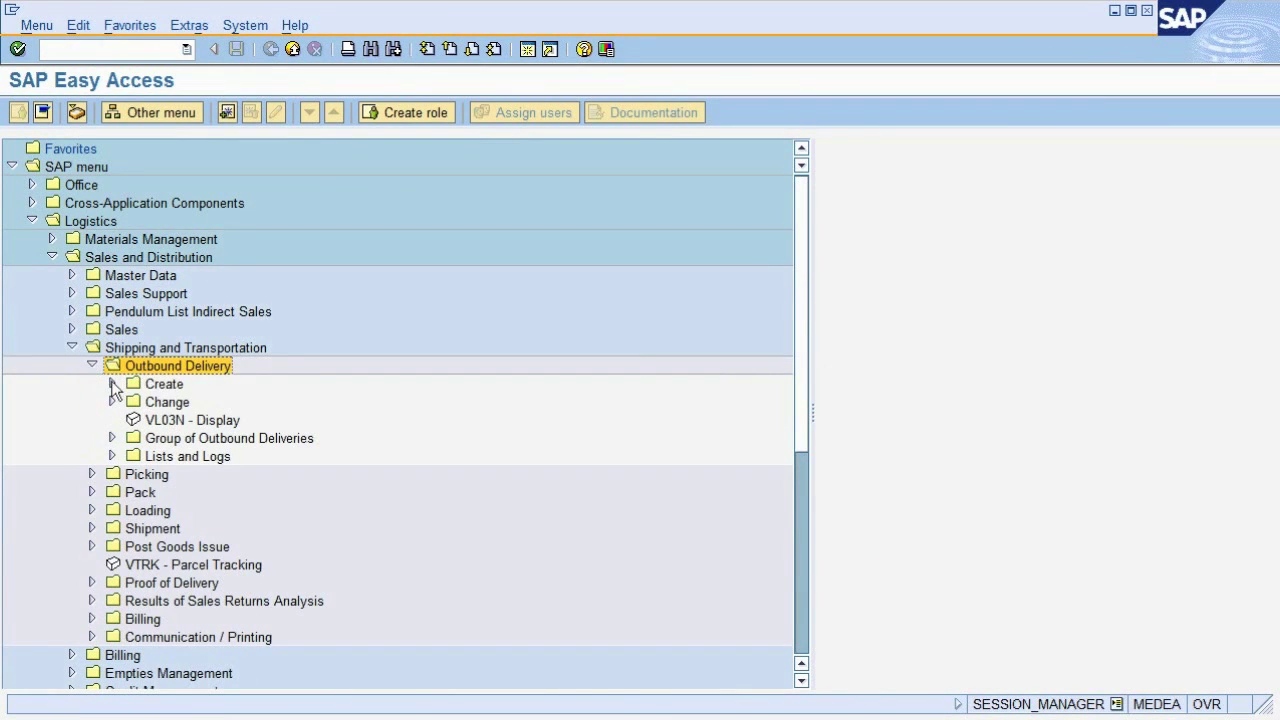
{"action": "left_click", "coordinate": [150, 386]}
{"action": "left_click", "coordinate": [110, 388]}
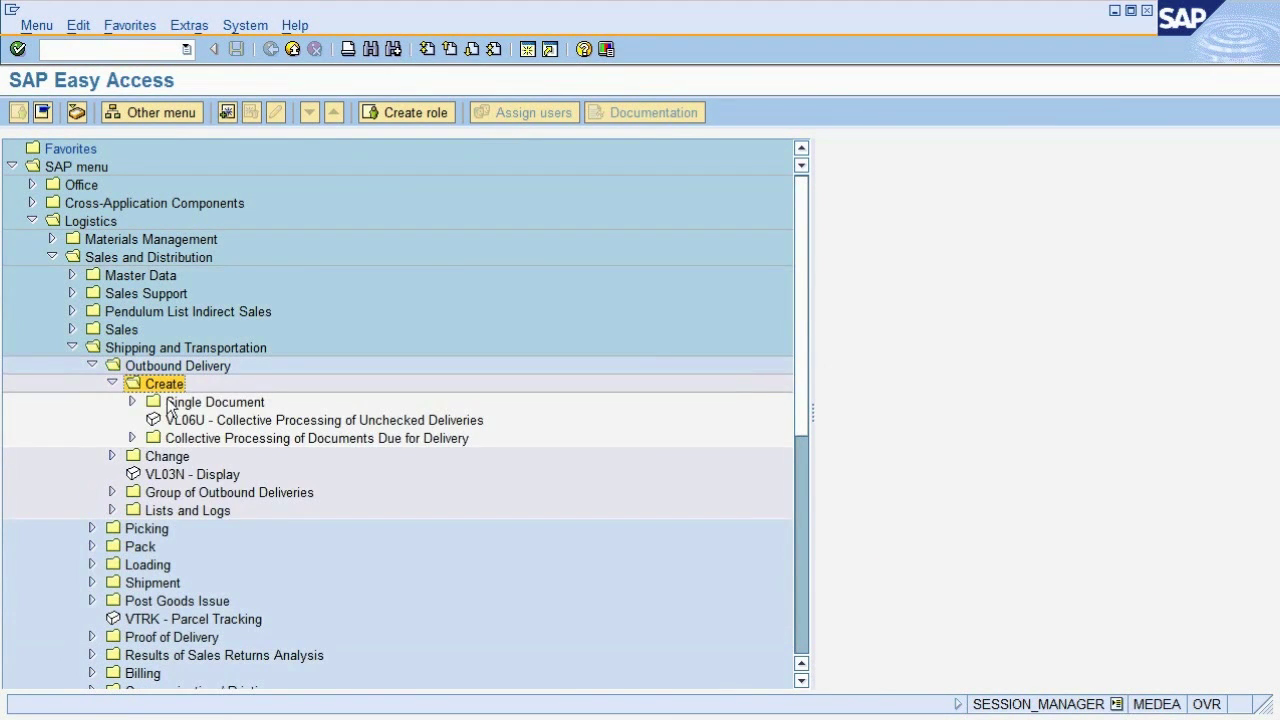
{"action": "left_click", "coordinate": [172, 403]}
{"action": "left_click", "coordinate": [132, 402]}
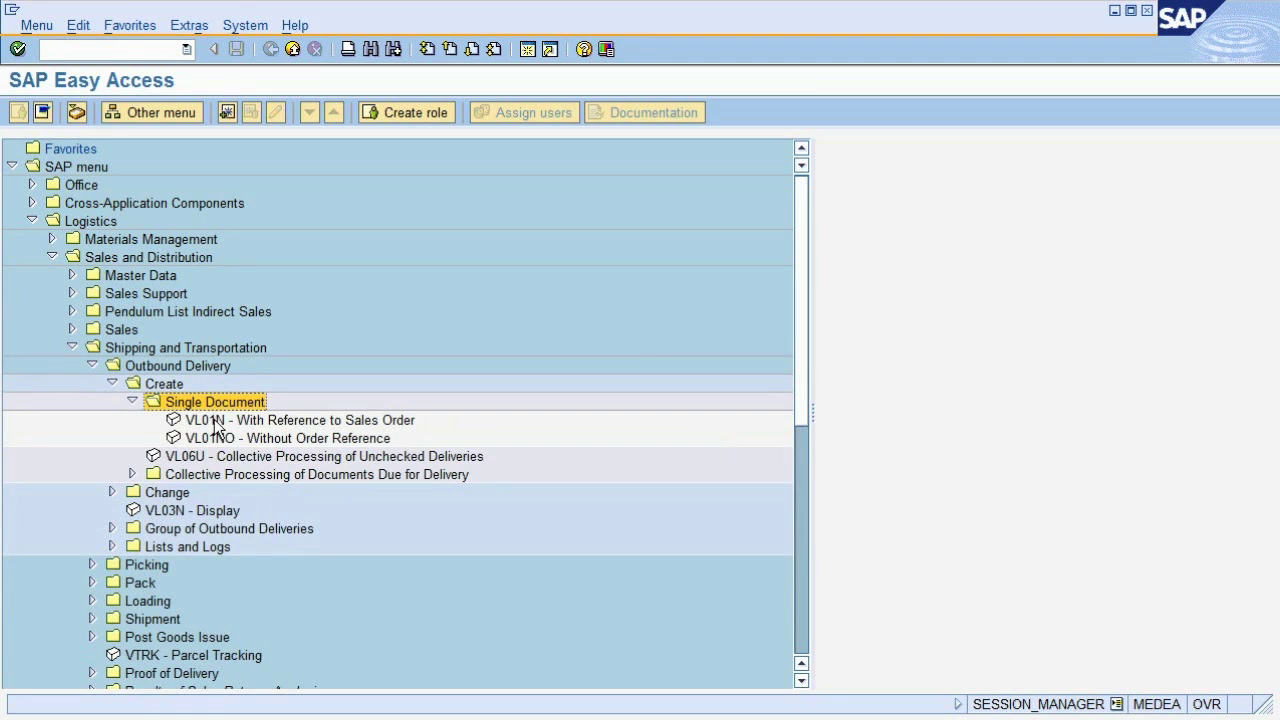
{"action": "left_click", "coordinate": [262, 421]}
{"action": "double_click", "coordinate": [259, 421]}
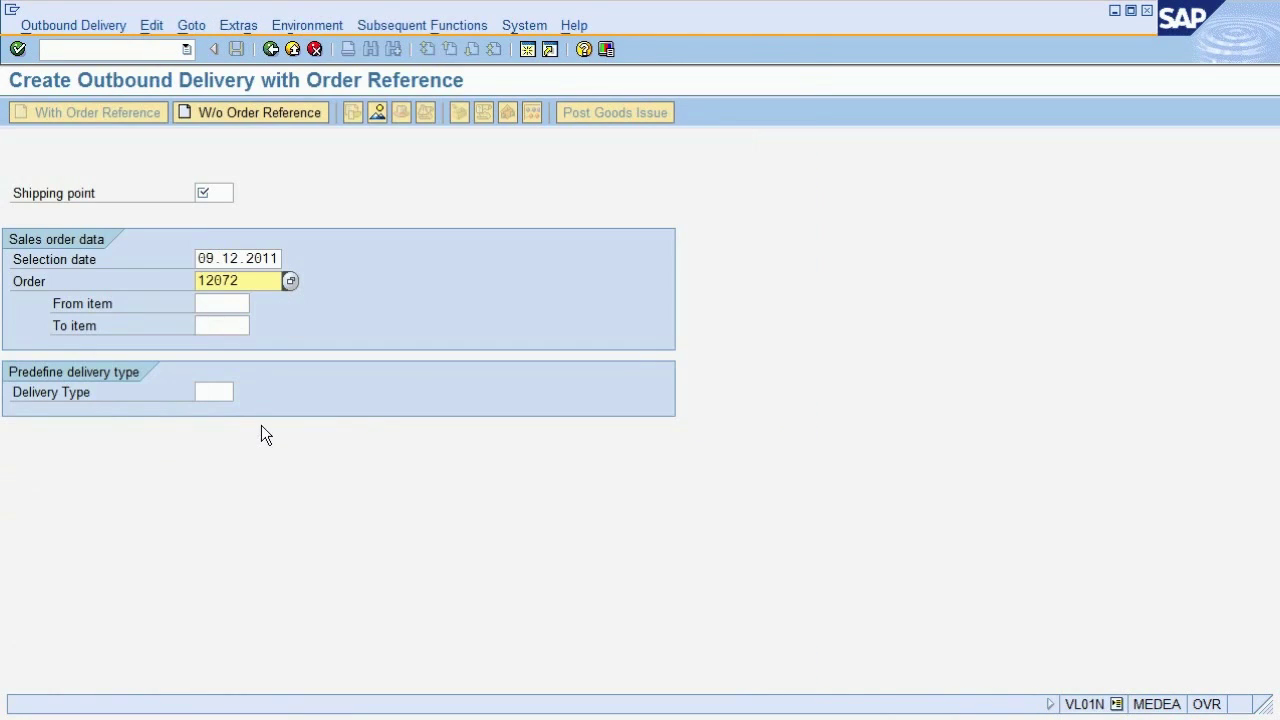
Create the delivery for the prefilled order with shipping point ET01 and selection date 16.12.2011
{"action": "left_click", "coordinate": [205, 197]}
{"action": "left_click", "coordinate": [207, 199]}
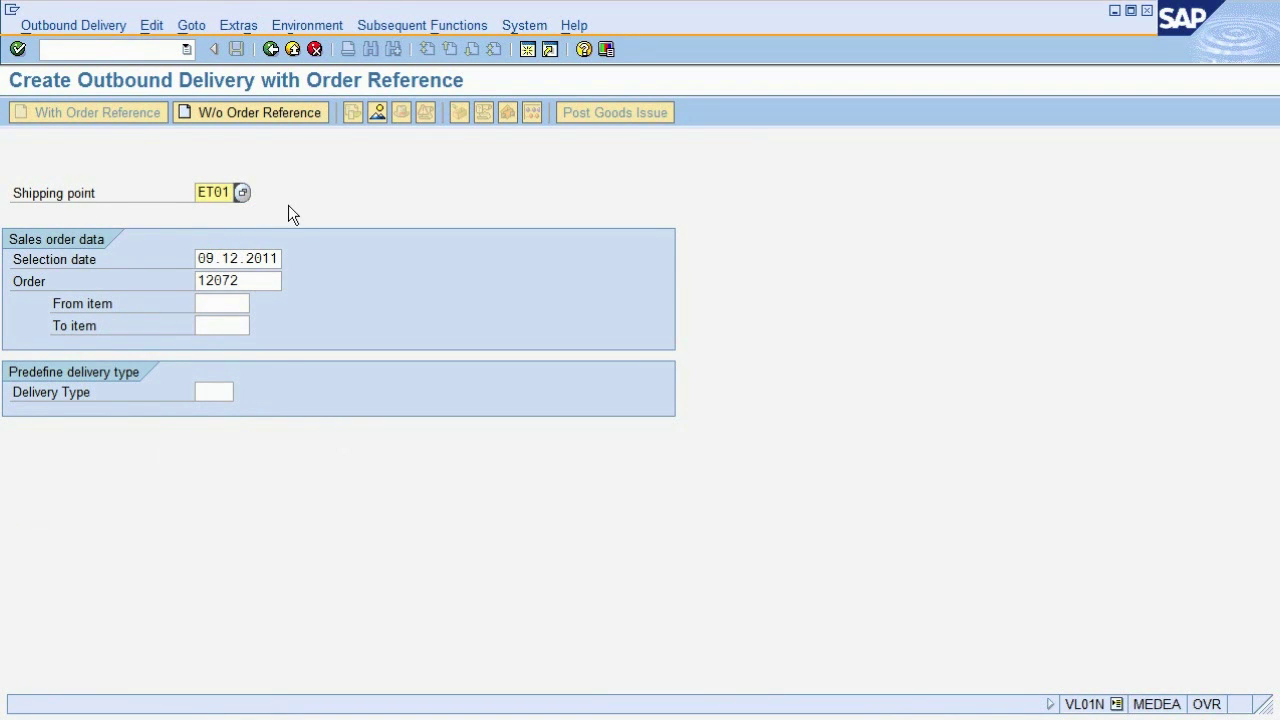
{"action": "left_click", "coordinate": [202, 263]}
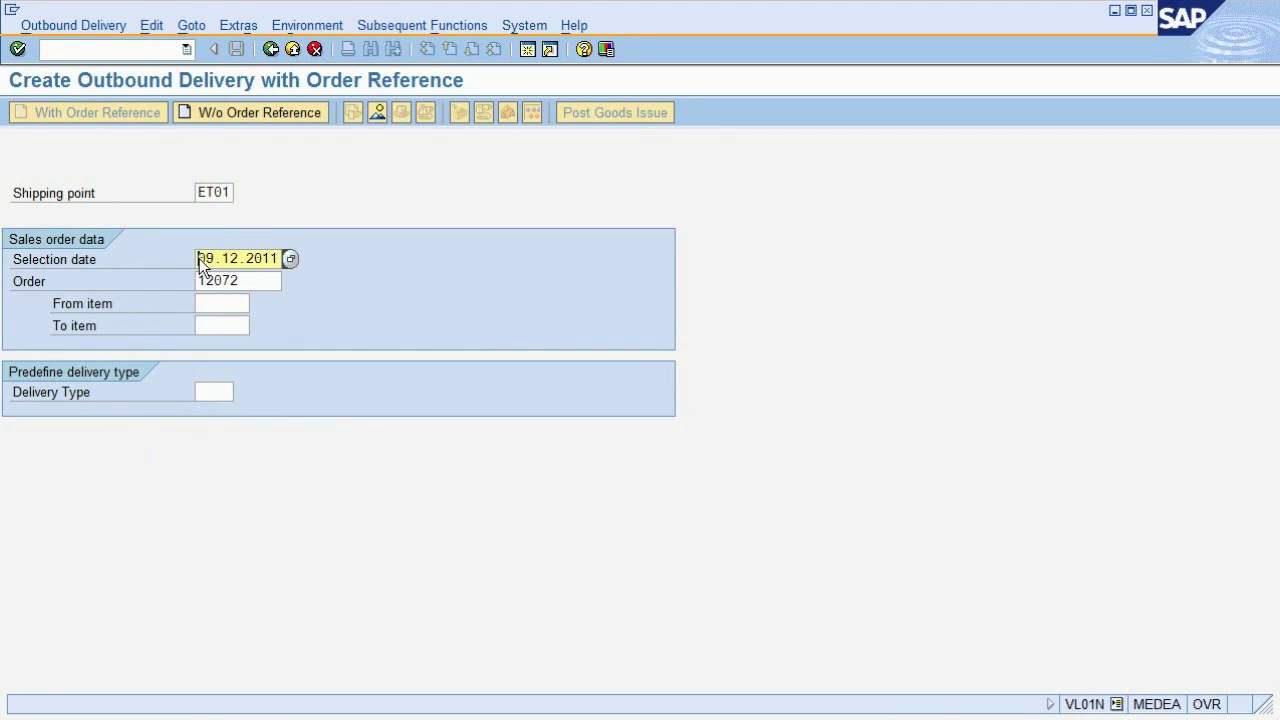
{"action": "type", "text": "16"}
{"action": "left_click", "coordinate": [258, 280]}
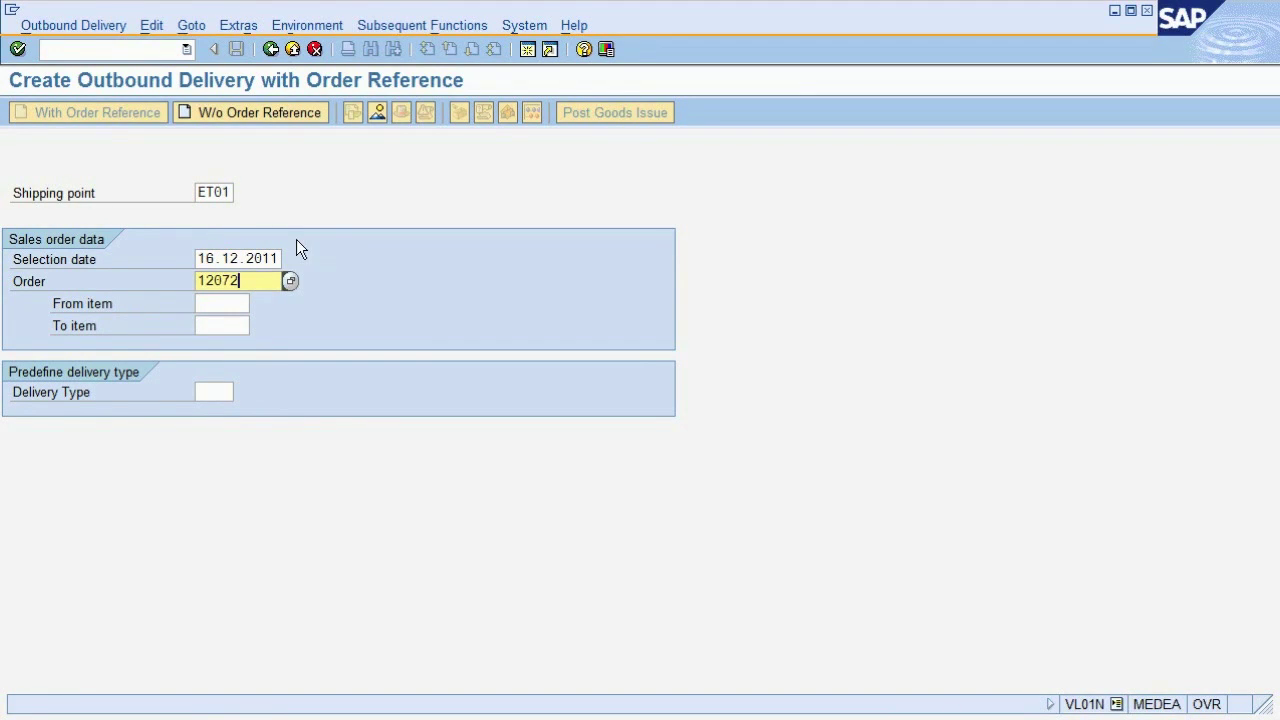
{"action": "key", "text": "Return"}
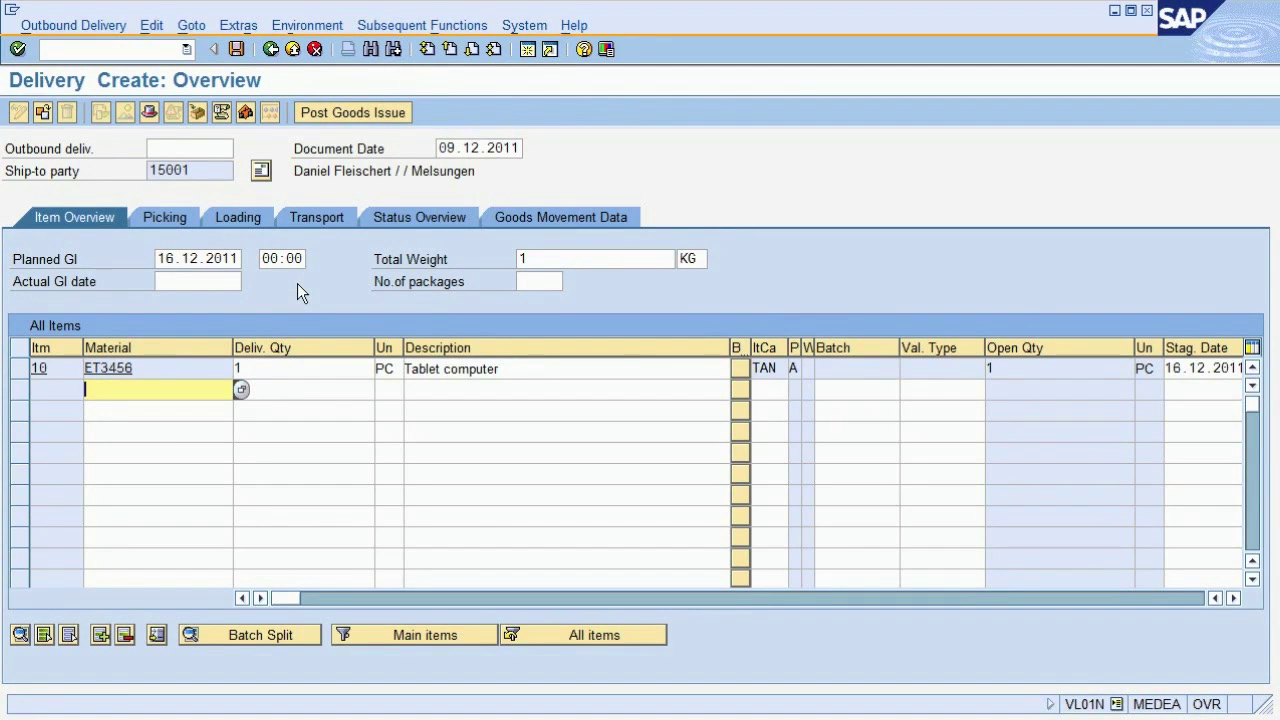
Set the picked quantity of delivery item ET3456 to 1 and post the goods issue
{"action": "left_click", "coordinate": [207, 169]}
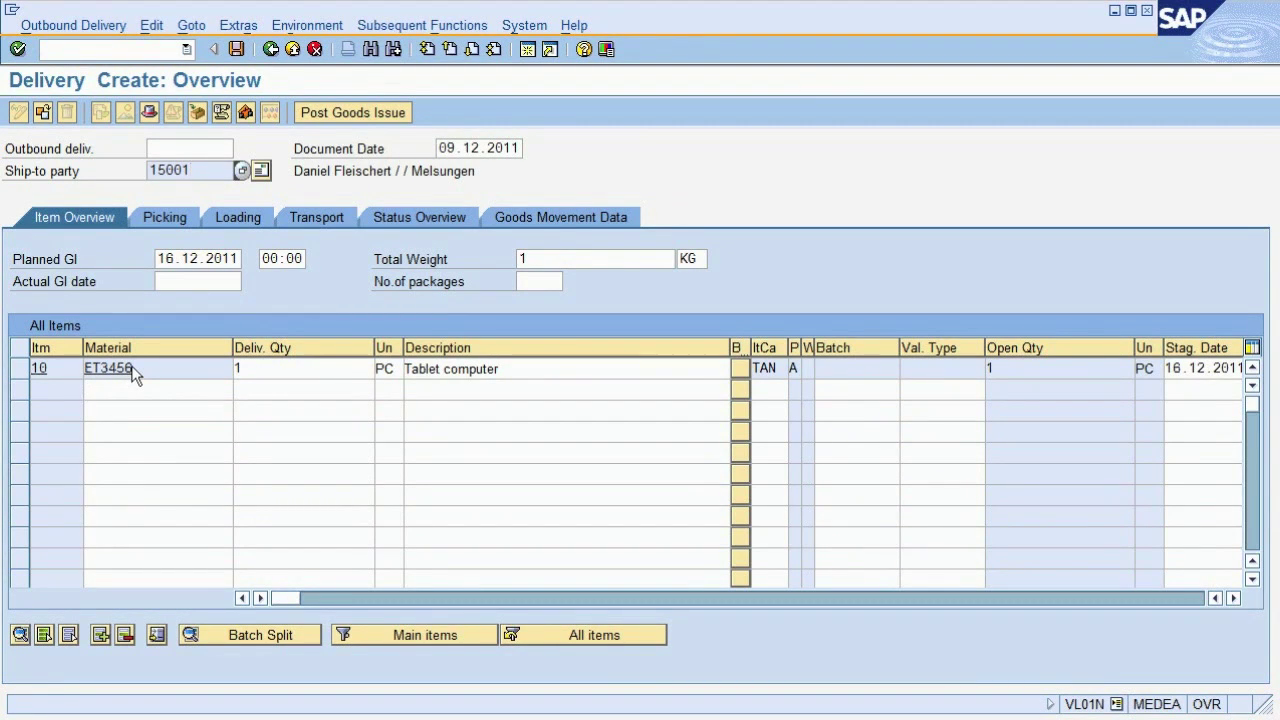
{"action": "left_click", "coordinate": [264, 368]}
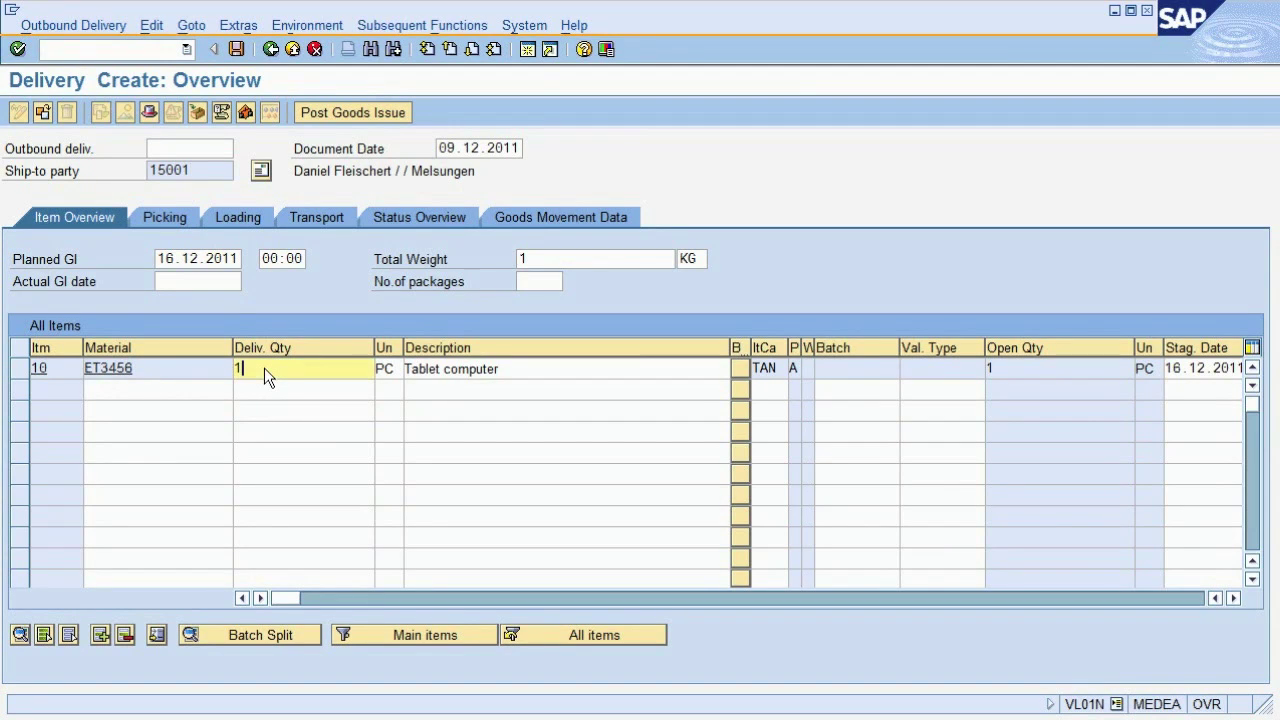
{"action": "left_click", "coordinate": [165, 218]}
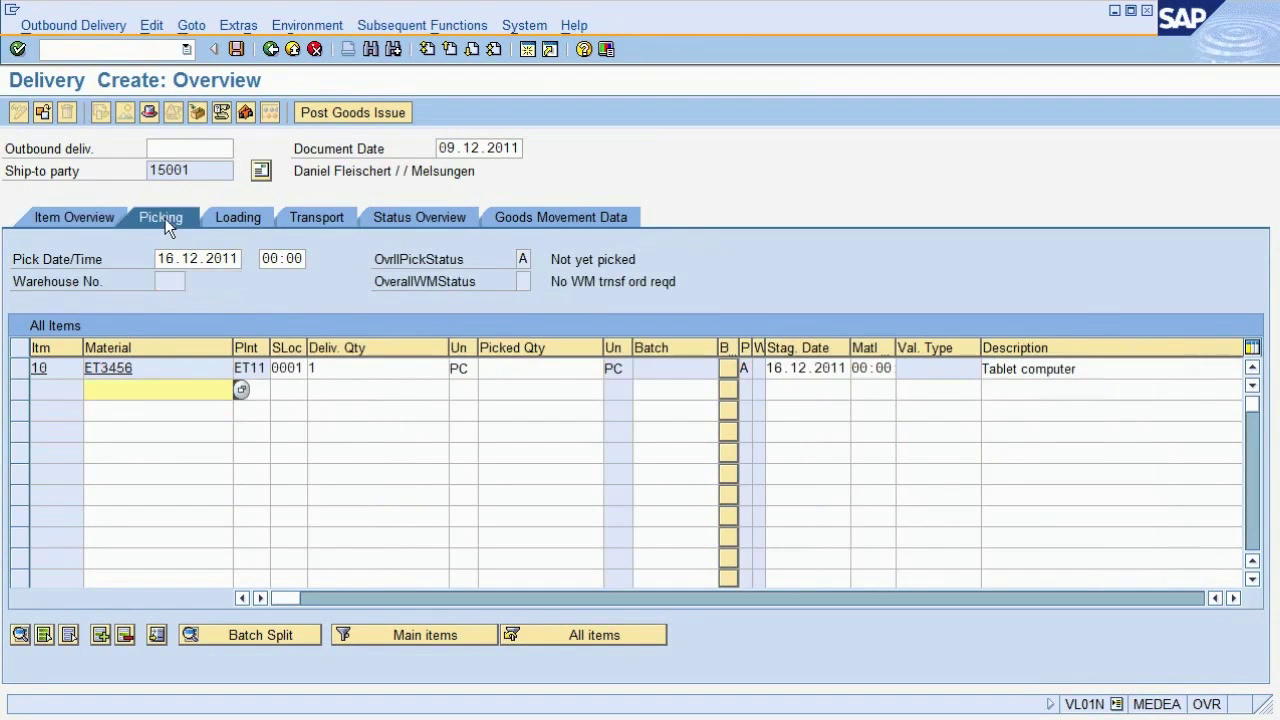
{"action": "left_click", "coordinate": [511, 370]}
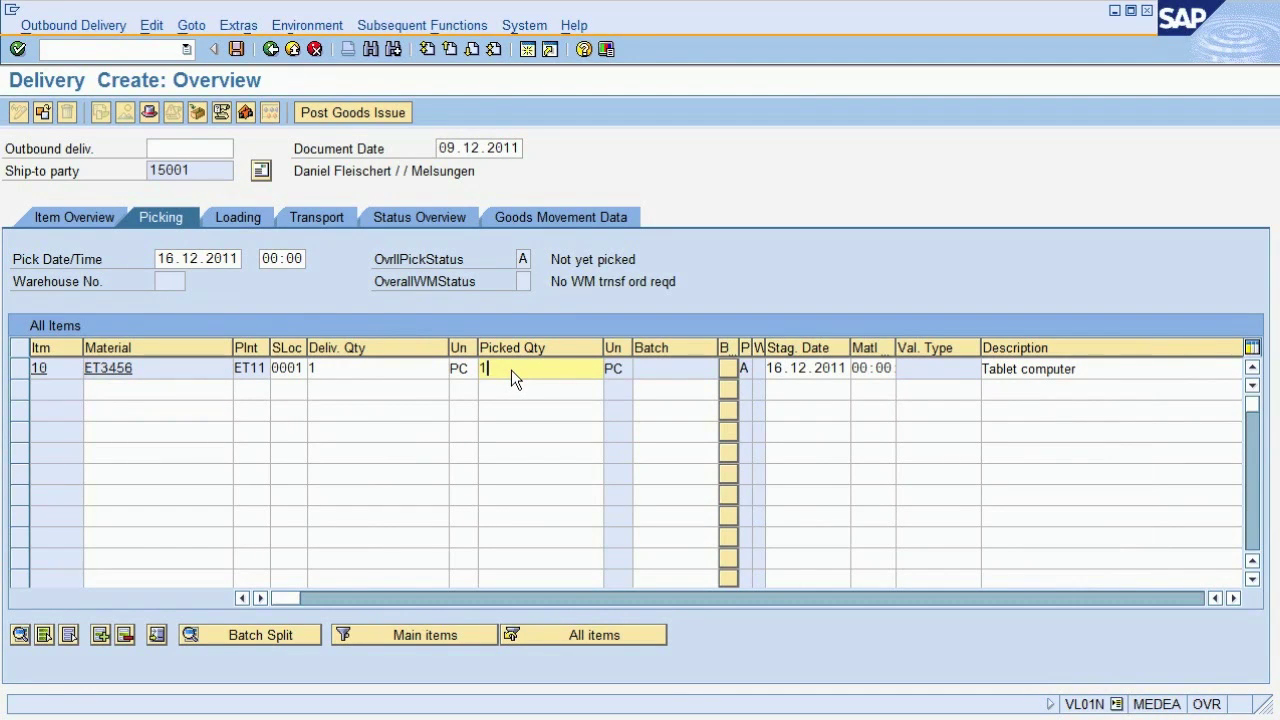
{"action": "key", "text": "Return"}
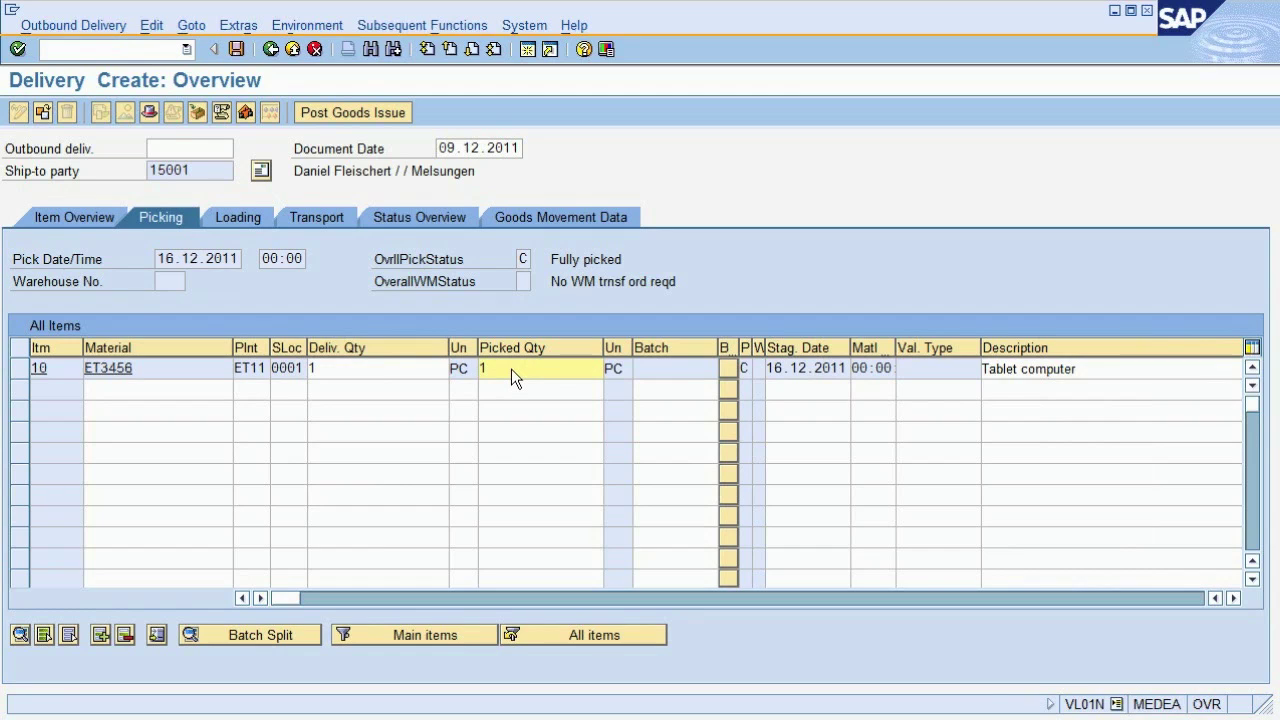
{"action": "left_click", "coordinate": [349, 115]}
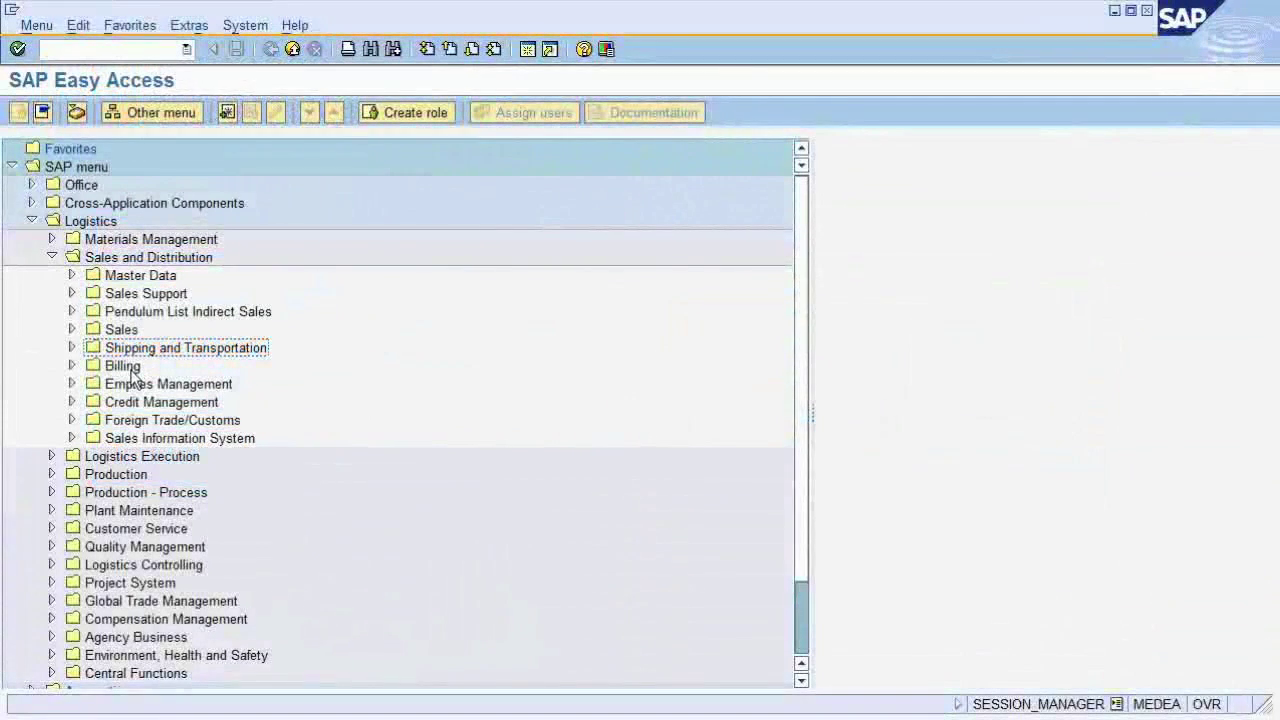
Open the VF01 transaction for creating a billing document from Sales and Distribution > Billing > Billing Document
{"action": "left_click", "coordinate": [131, 370]}
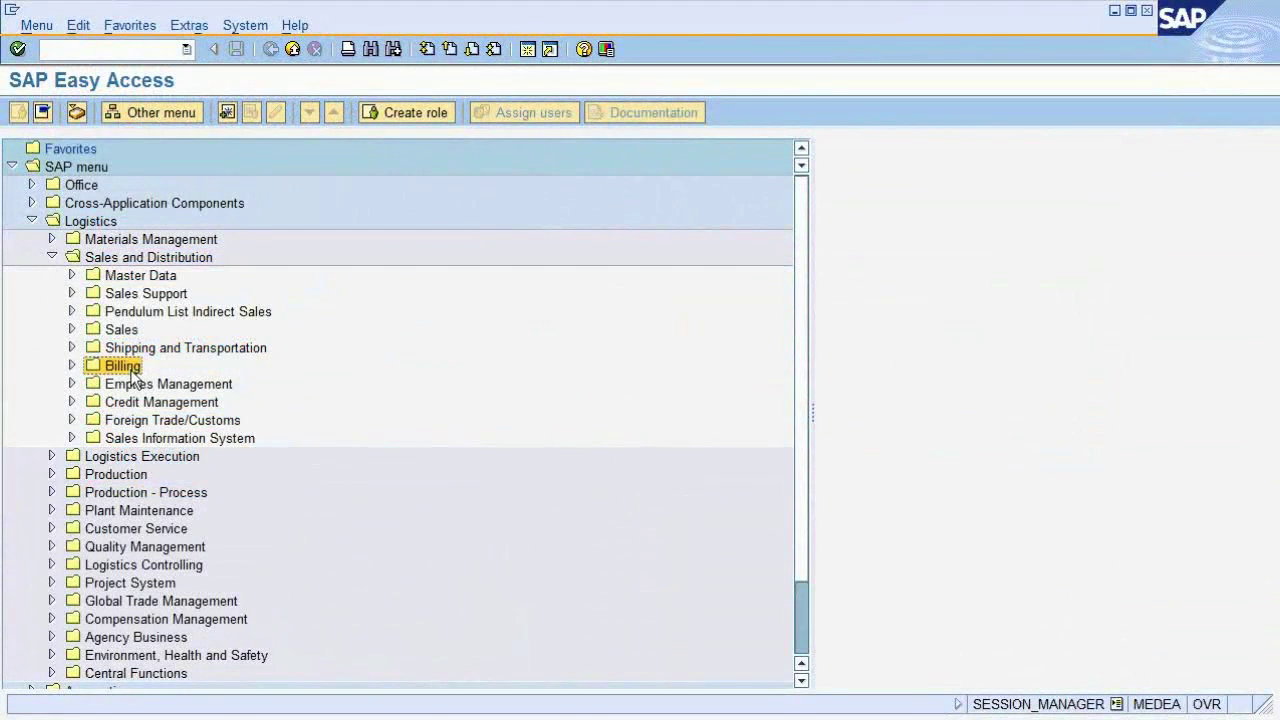
{"action": "left_click", "coordinate": [71, 365]}
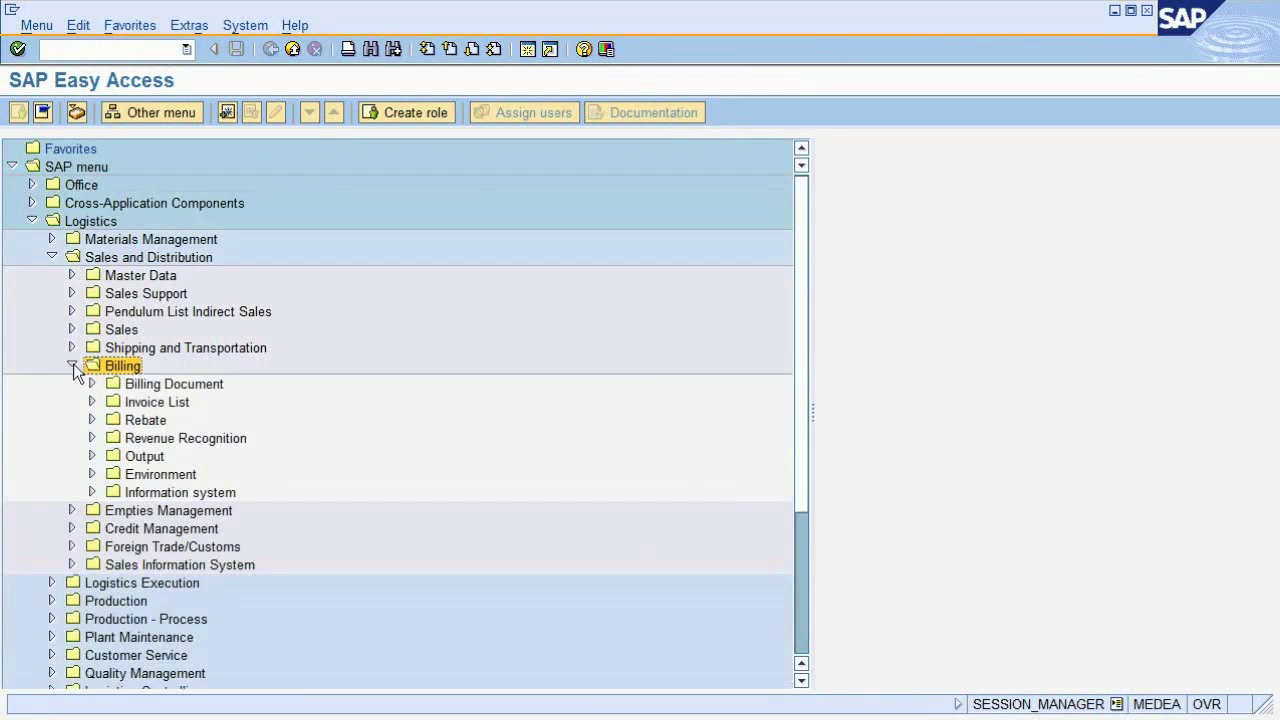
{"action": "left_click", "coordinate": [152, 386]}
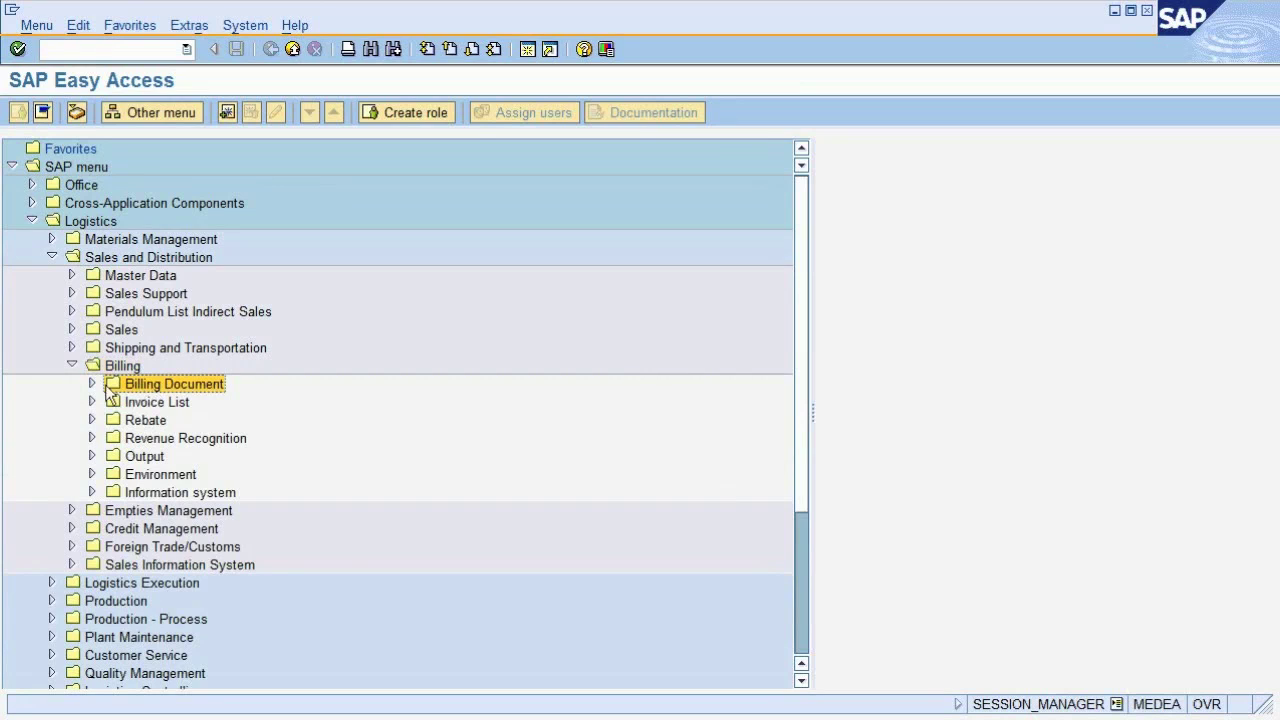
{"action": "left_click", "coordinate": [91, 385]}
{"action": "left_click", "coordinate": [195, 406]}
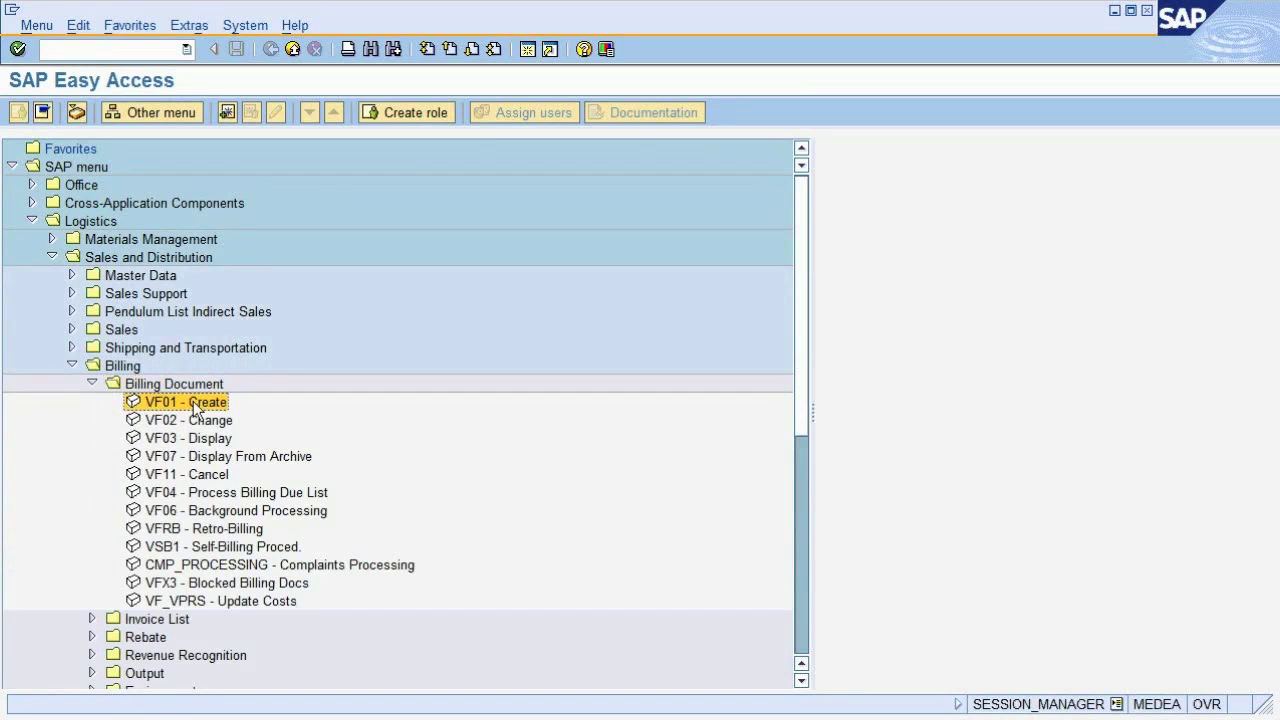
{"action": "double_click", "coordinate": [193, 403]}
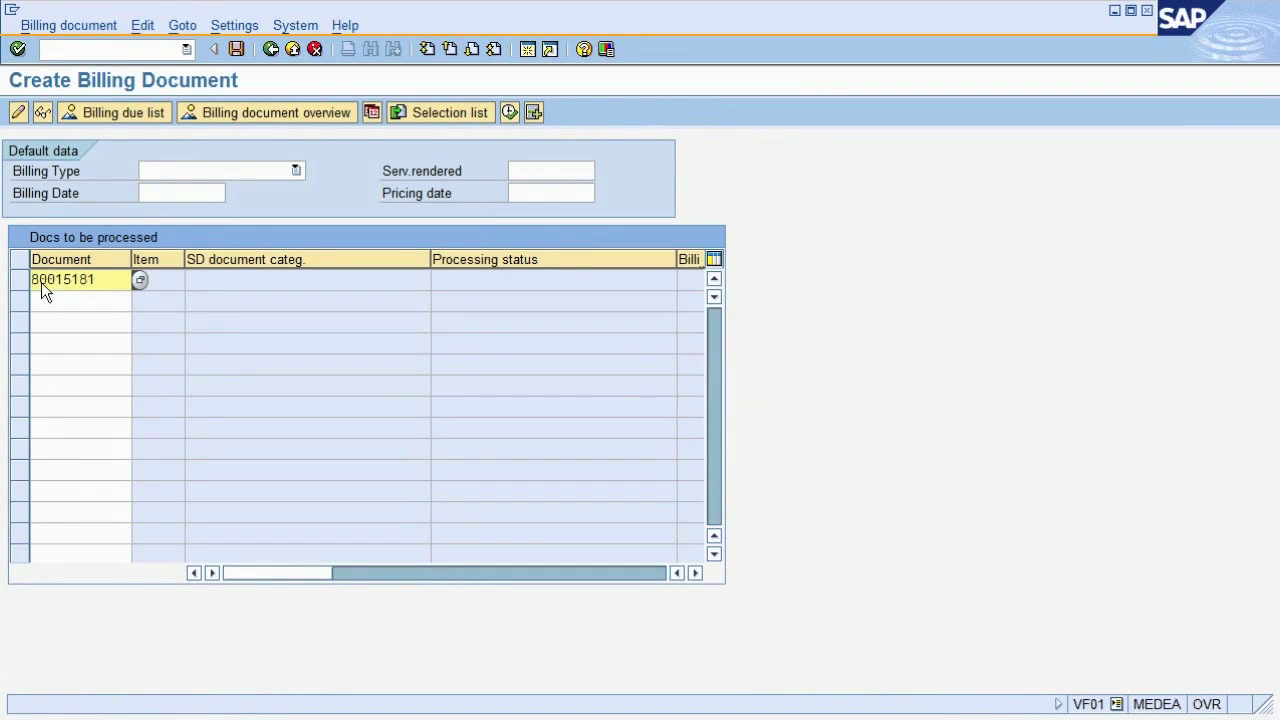
Create the invoice for the prefilled delivery, checking its payer, item description and net value, and save it
{"action": "key", "text": "Return"}
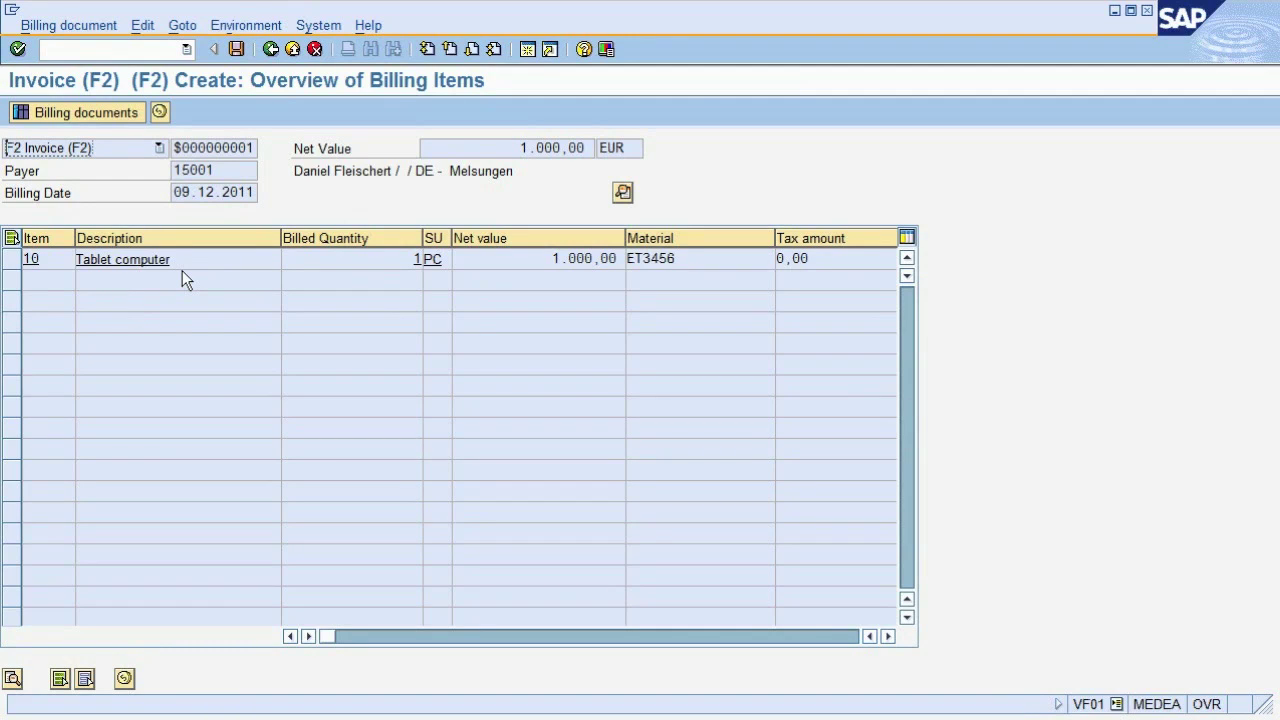
{"action": "left_click_drag", "start_coordinate": [215, 167], "coordinate": [164, 171]}
{"action": "left_click", "coordinate": [296, 168]}
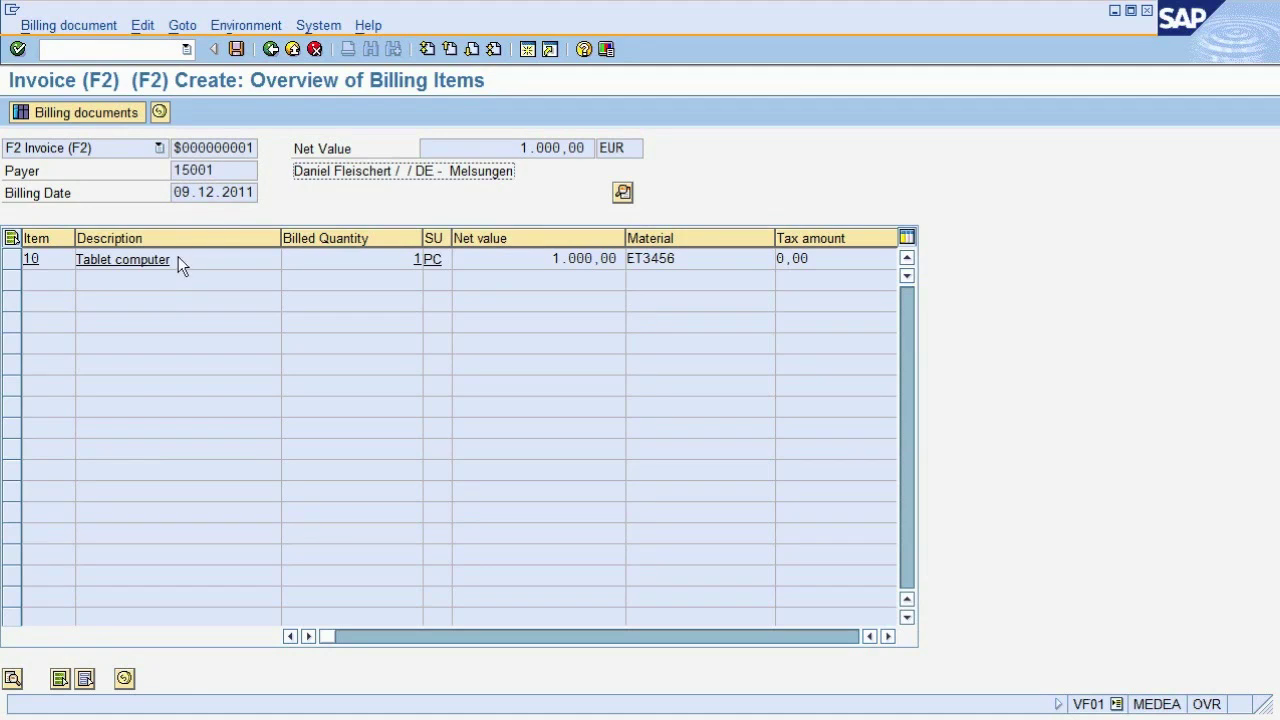
{"action": "left_click_drag", "start_coordinate": [188, 264], "coordinate": [92, 264]}
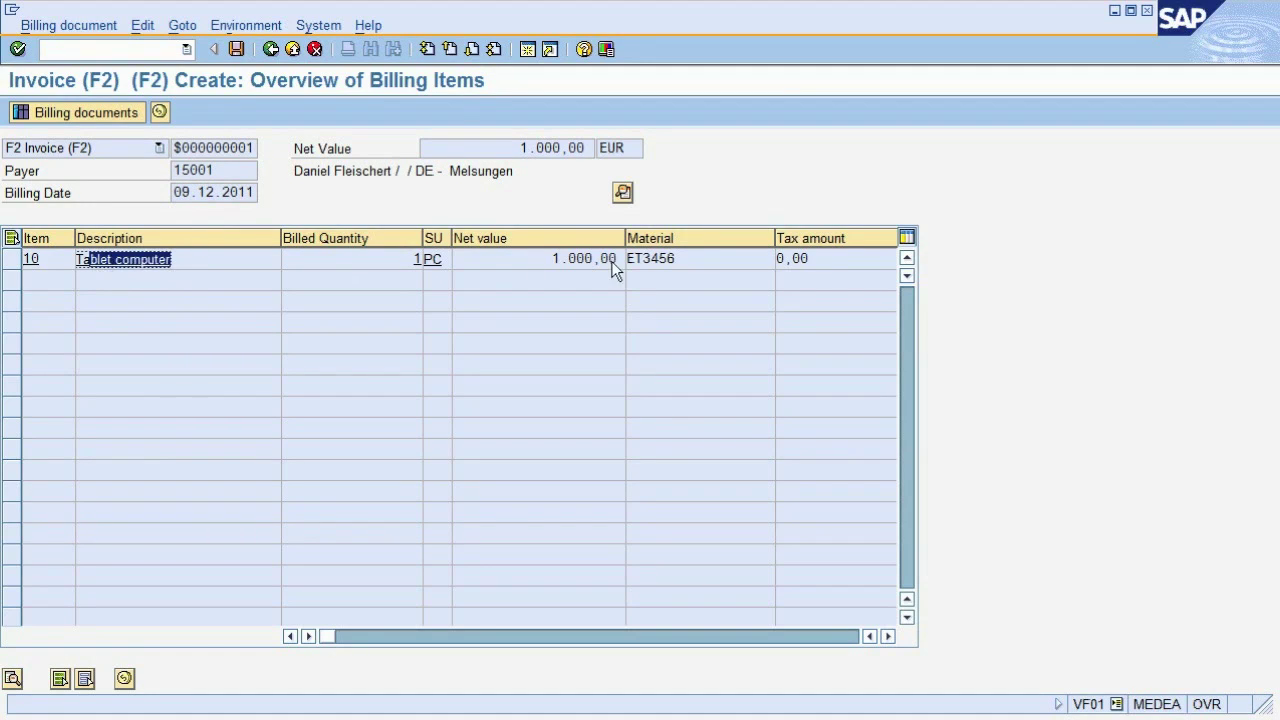
{"action": "left_click", "coordinate": [668, 258]}
{"action": "left_click_drag", "start_coordinate": [405, 259], "coordinate": [615, 257]}
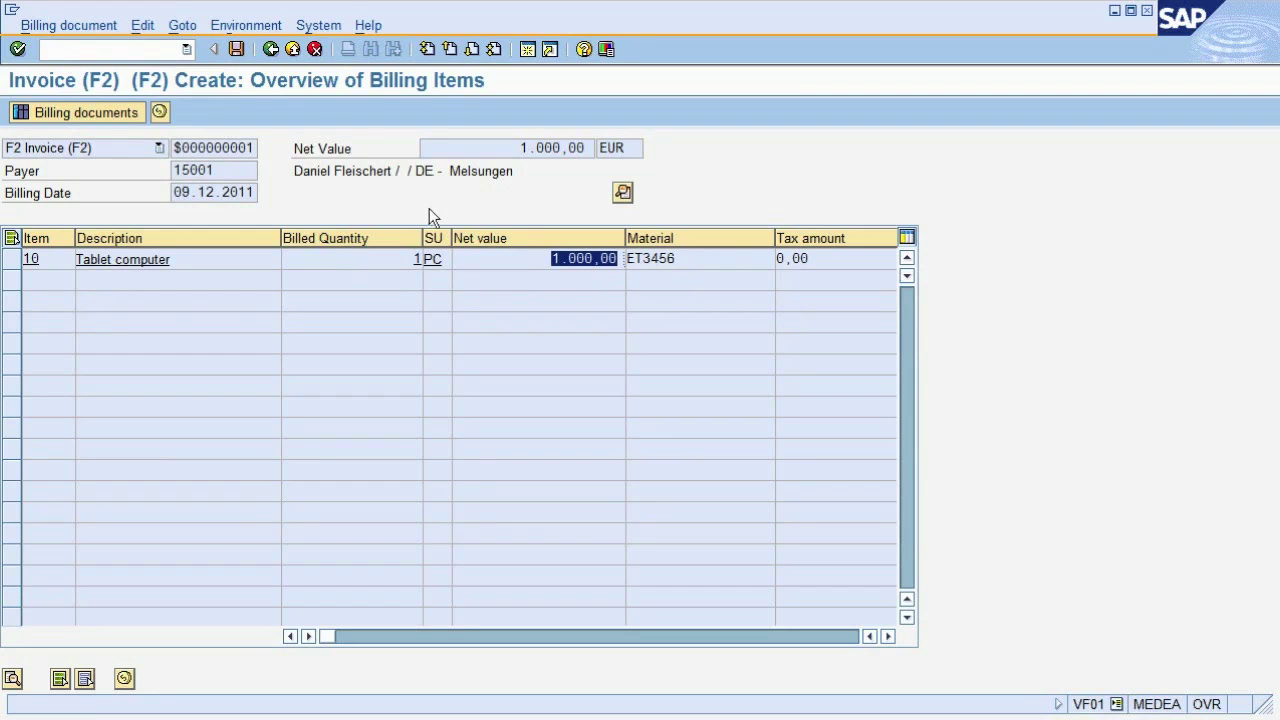
{"action": "left_click", "coordinate": [236, 48]}
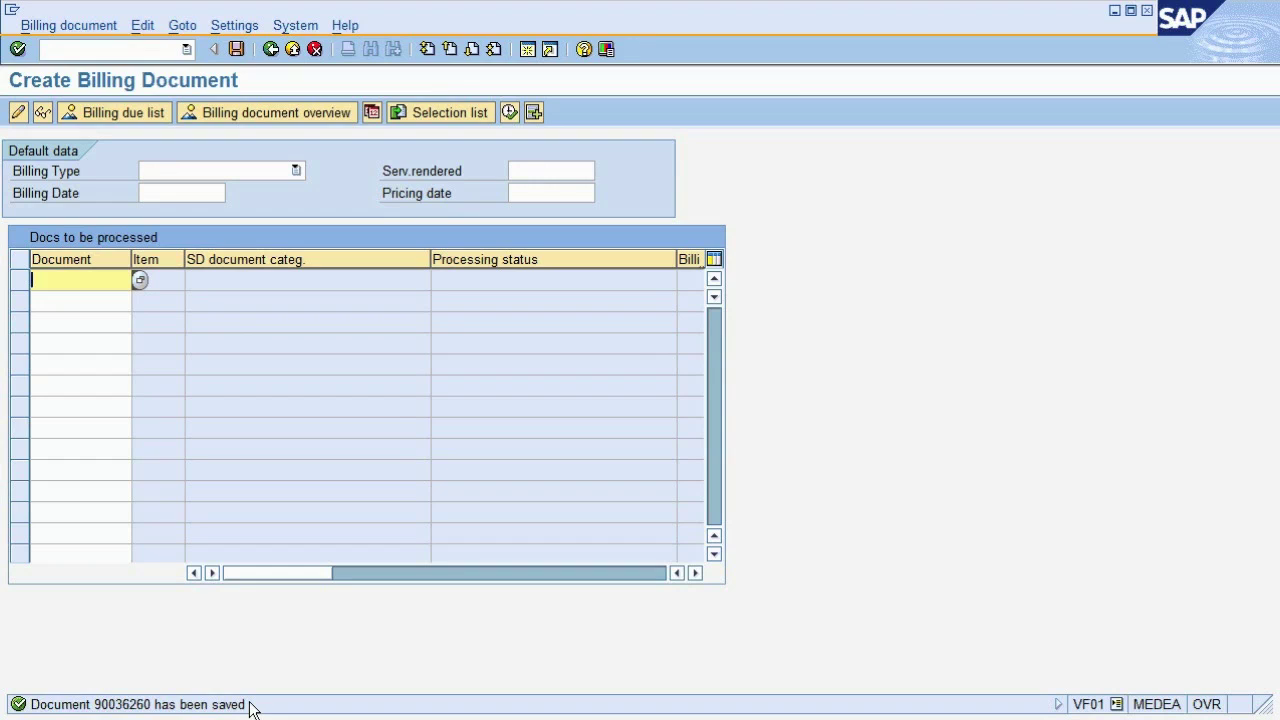
Display the saved billing document's list of documents in accounting and open its accounting document
{"action": "left_click", "coordinate": [43, 107]}
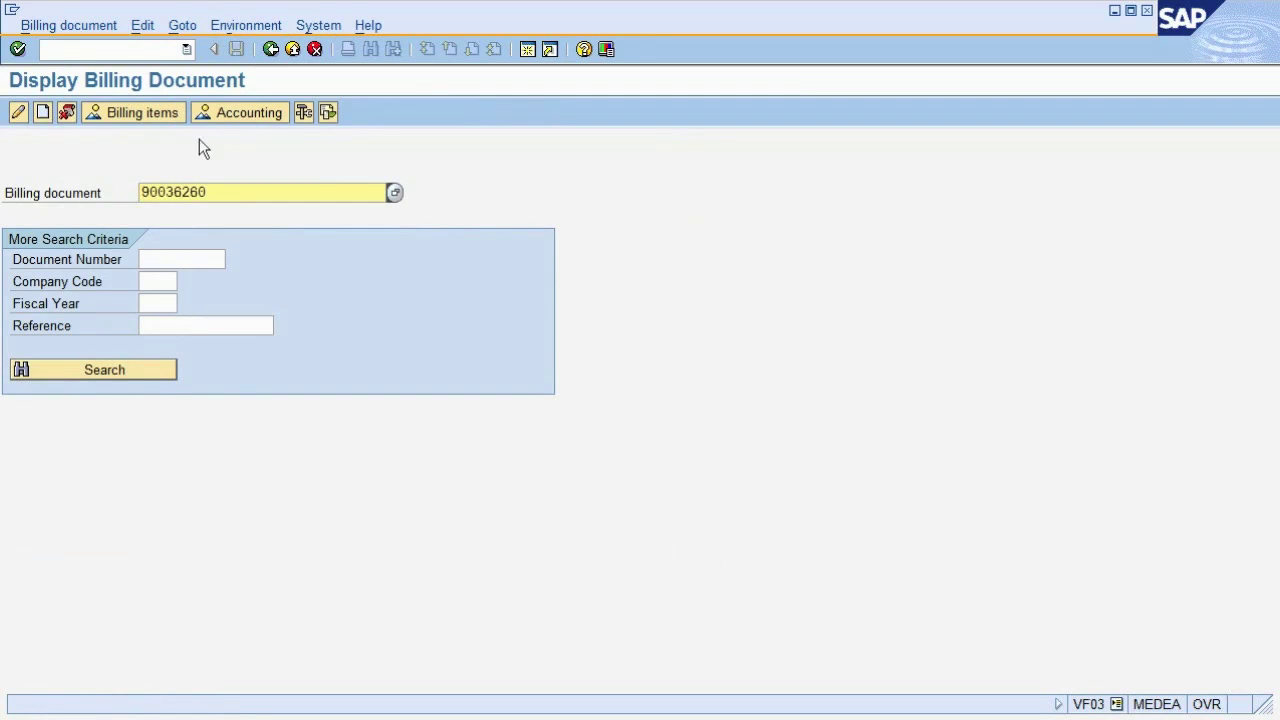
{"action": "left_click", "coordinate": [248, 115]}
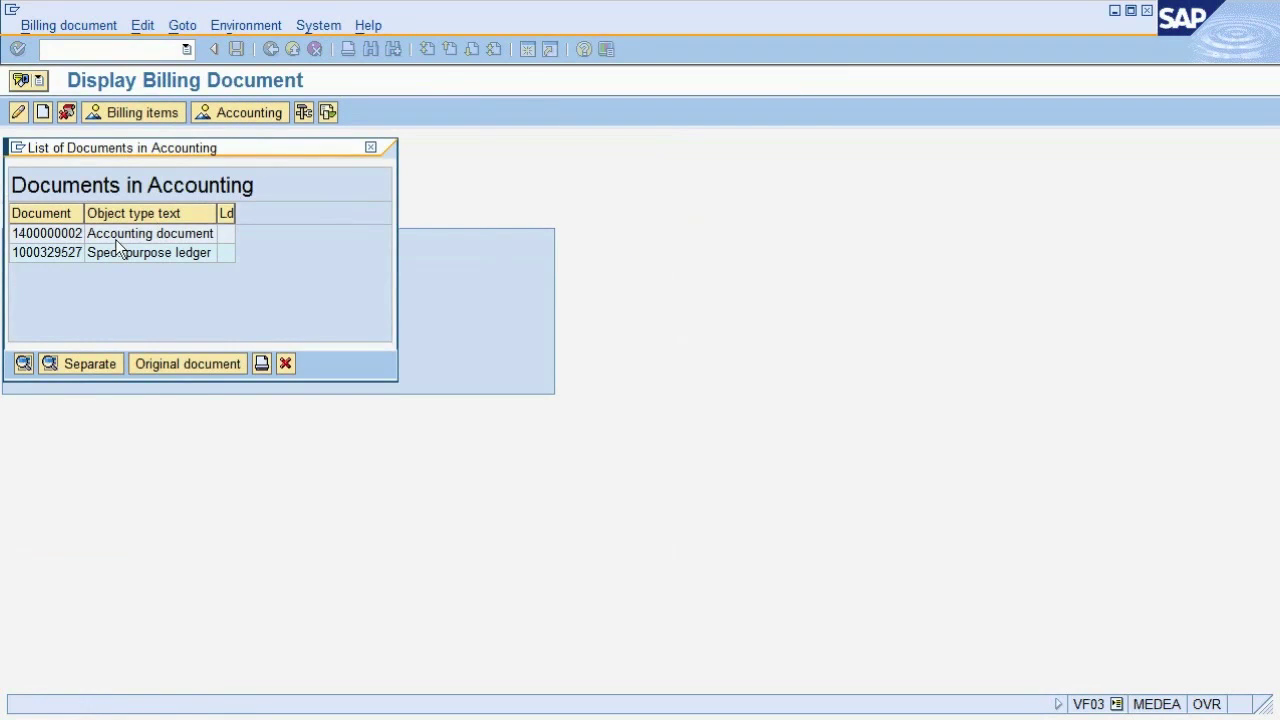
{"action": "double_click", "coordinate": [123, 233]}
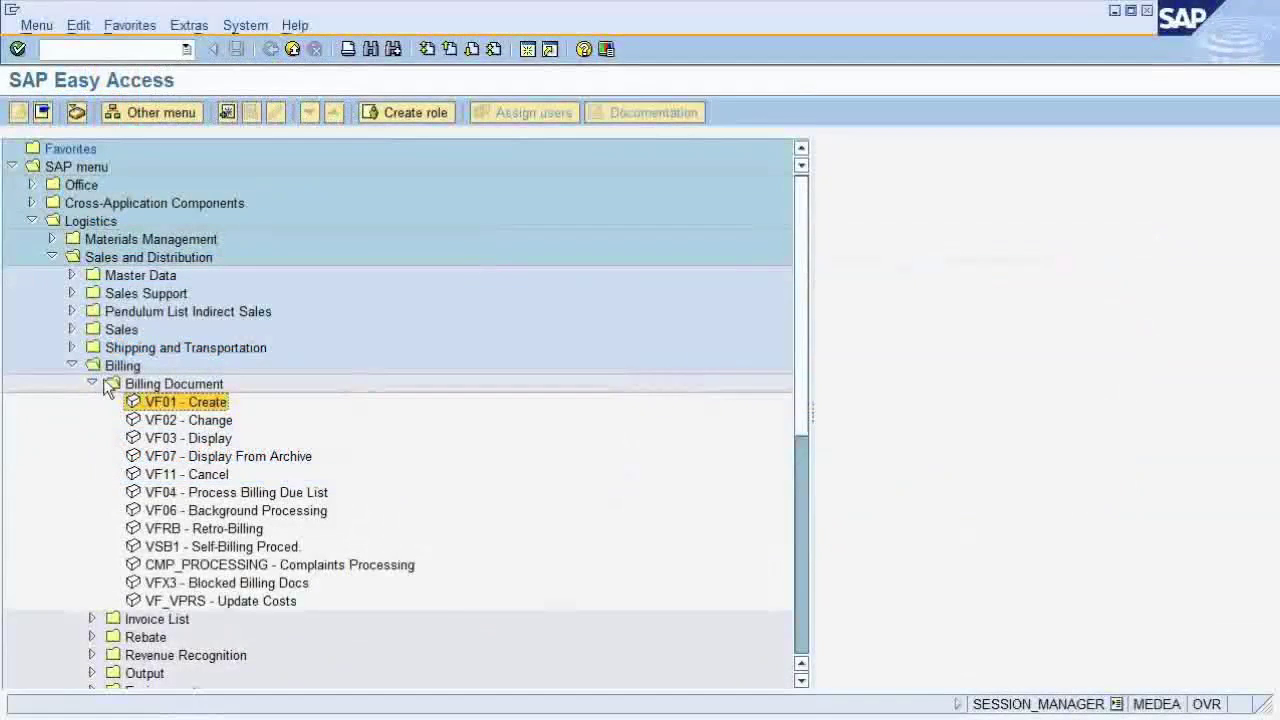
Open the F-28 transaction for posting incoming payments from Accounting > Financial Accounting > Accounts Receivable > Document Entry
{"action": "left_click", "coordinate": [72, 366]}
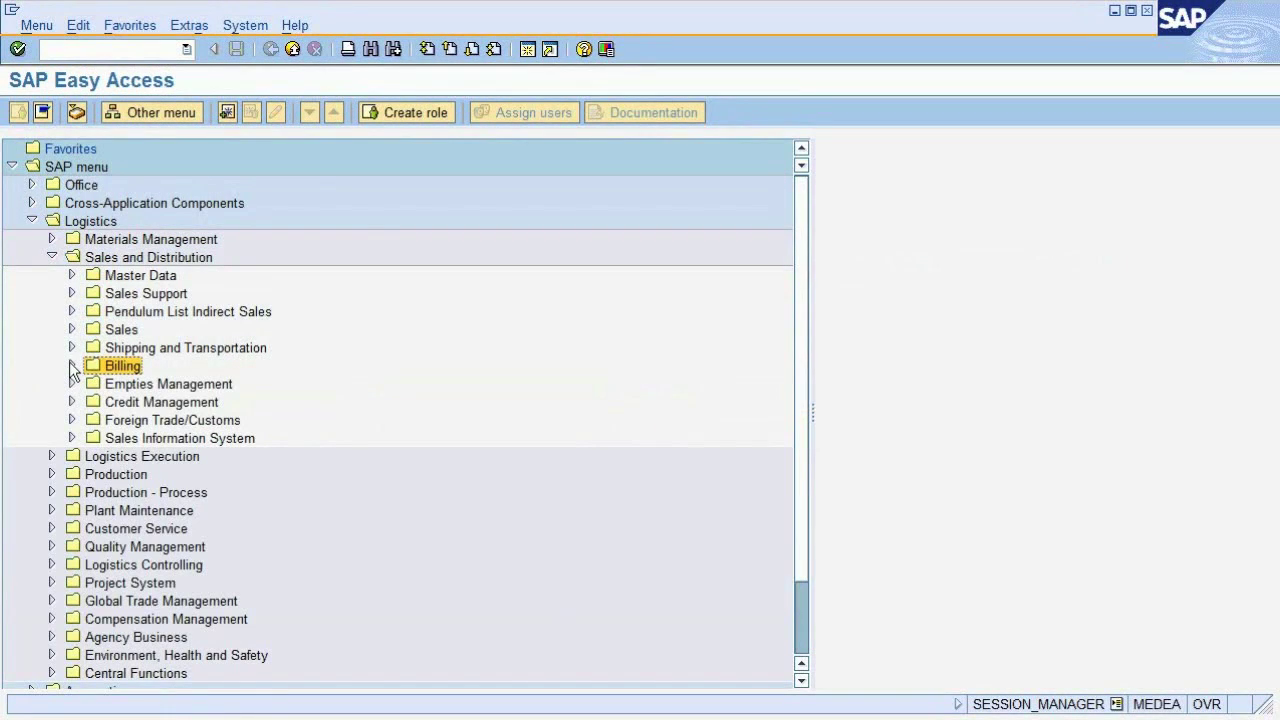
{"action": "left_click", "coordinate": [49, 255]}
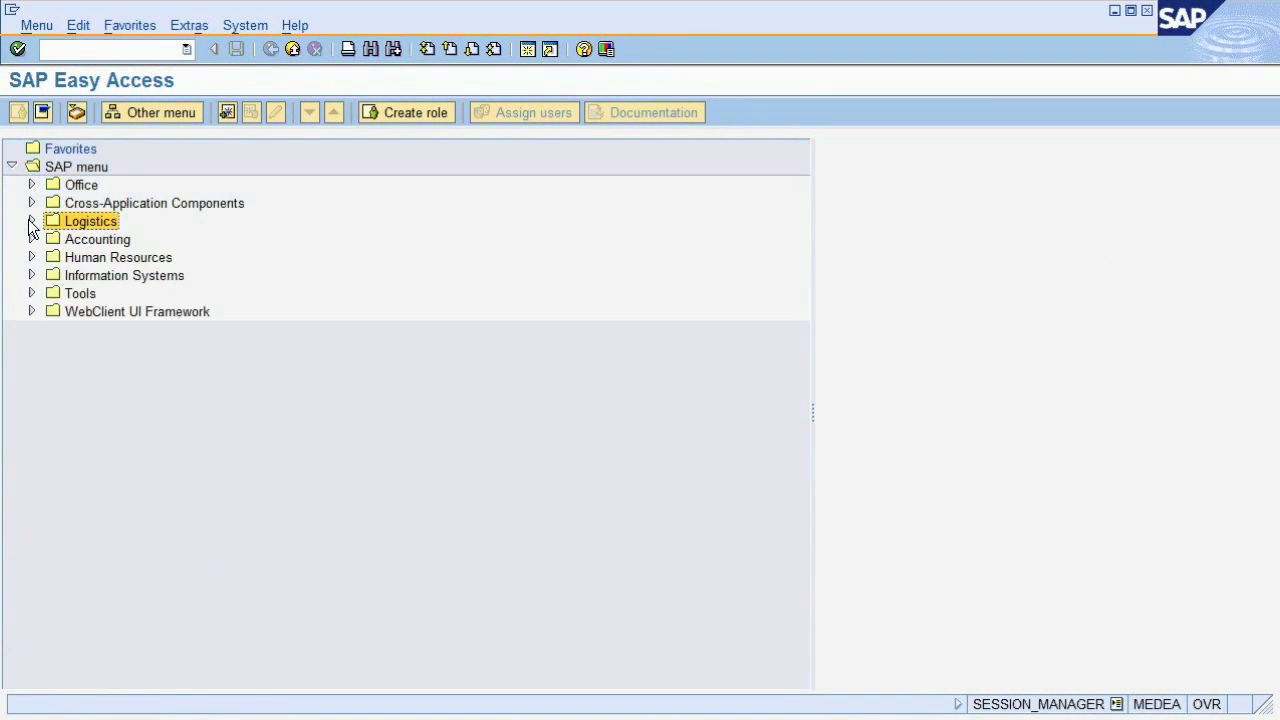
{"action": "left_click", "coordinate": [100, 243]}
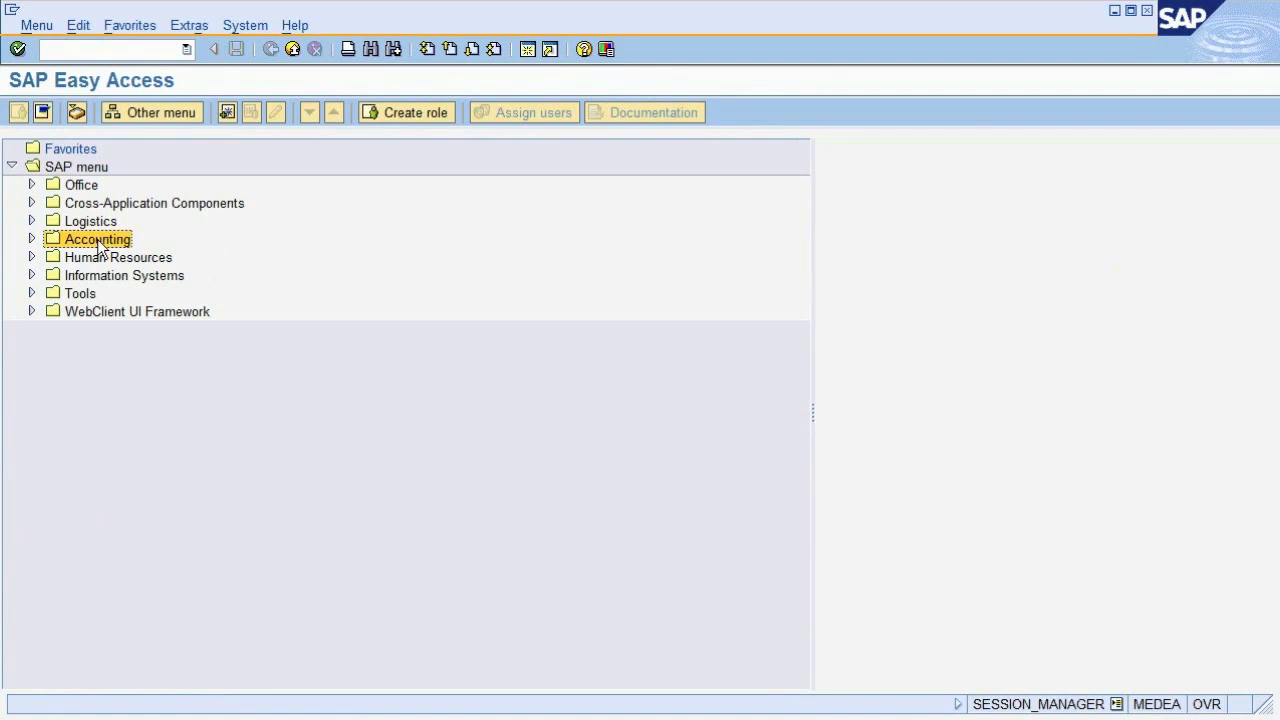
{"action": "left_click", "coordinate": [31, 241]}
{"action": "left_click", "coordinate": [108, 260]}
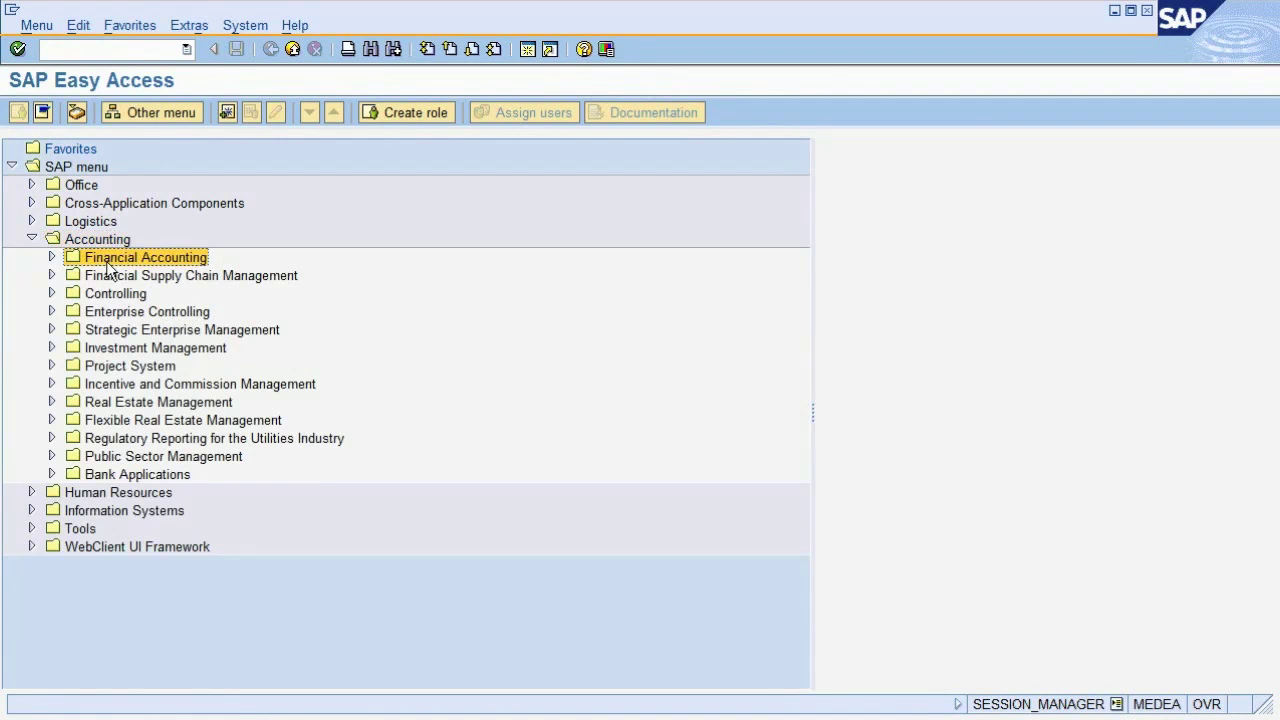
{"action": "left_click", "coordinate": [52, 257]}
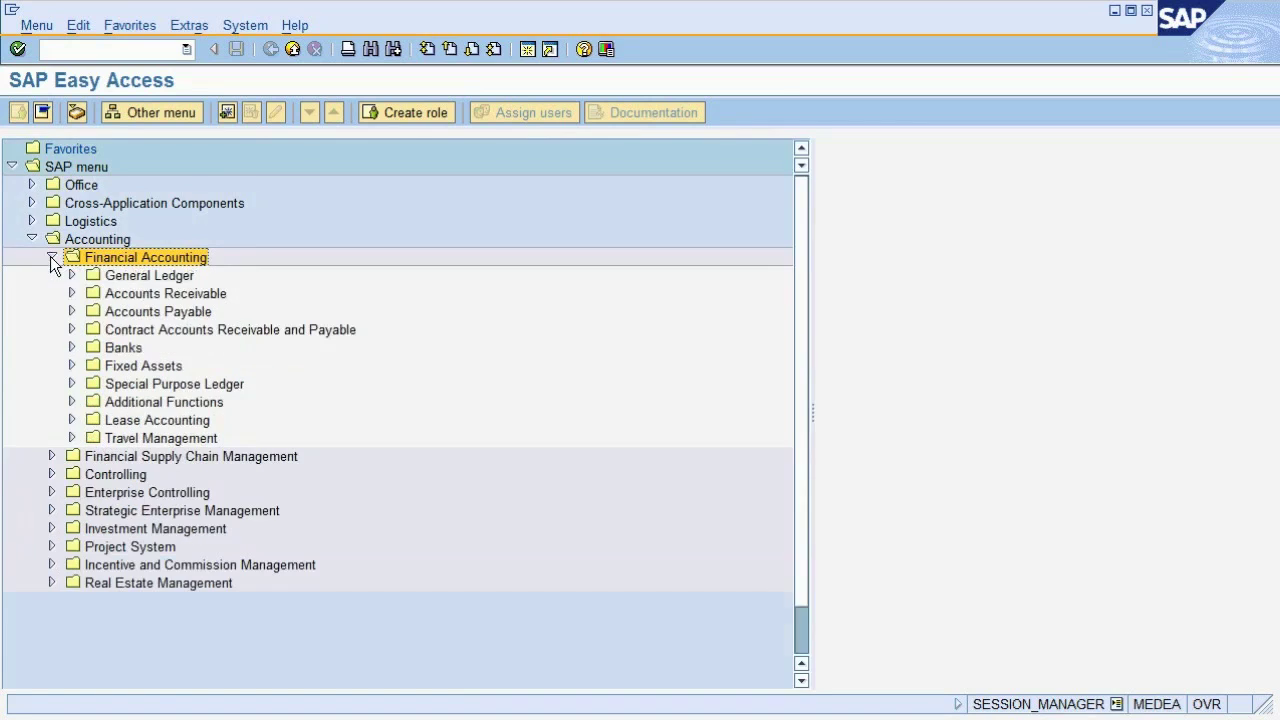
{"action": "left_click", "coordinate": [138, 296]}
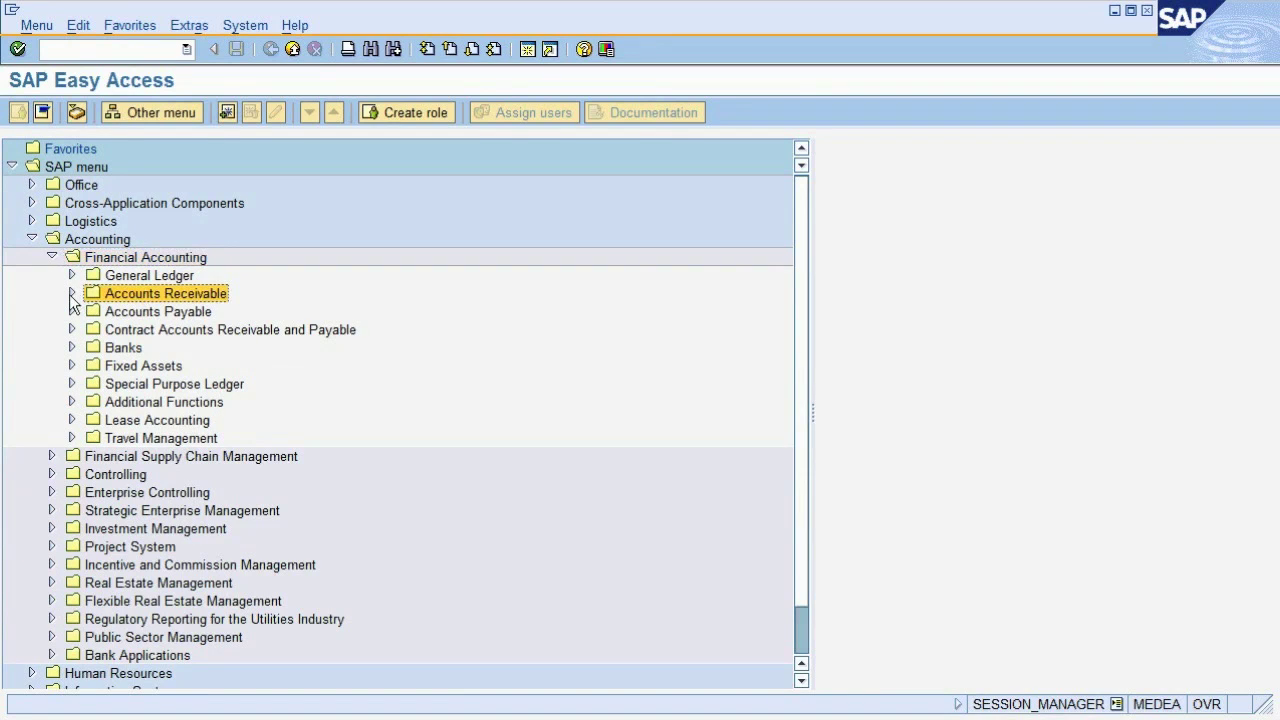
{"action": "left_click", "coordinate": [71, 294]}
{"action": "left_click", "coordinate": [140, 314]}
{"action": "left_click", "coordinate": [92, 312]}
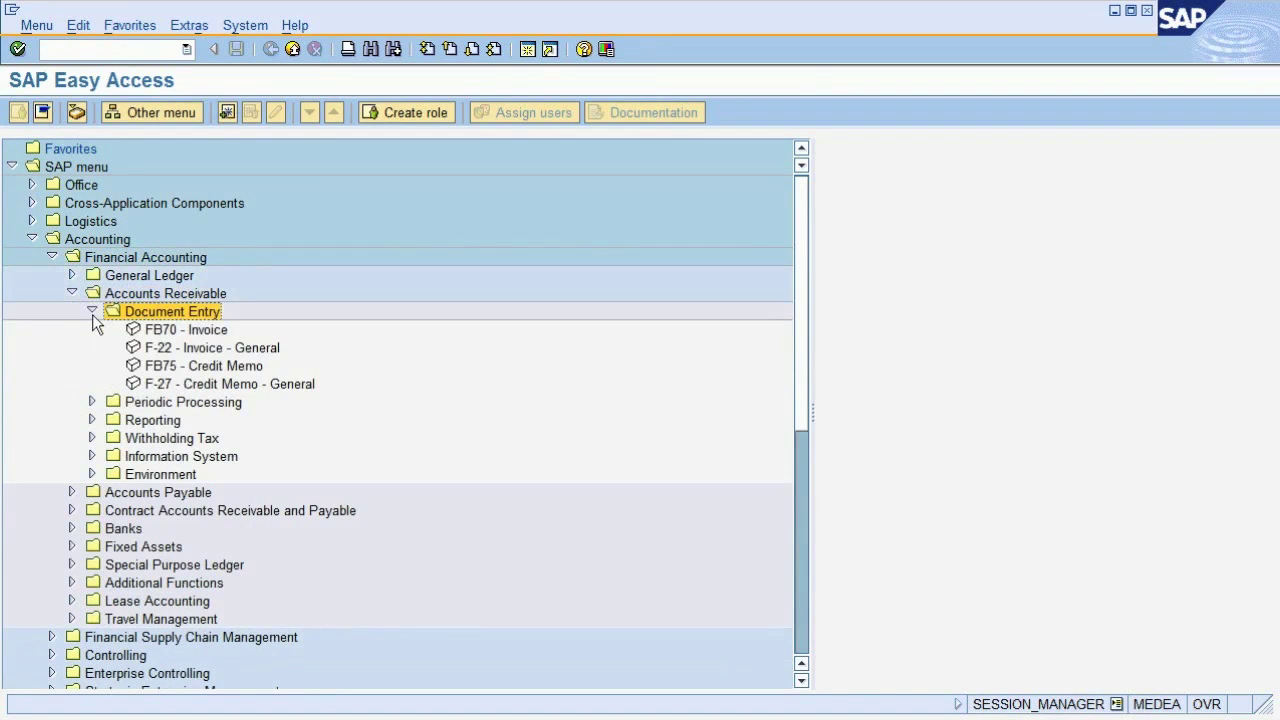
{"action": "double_click", "coordinate": [213, 404]}
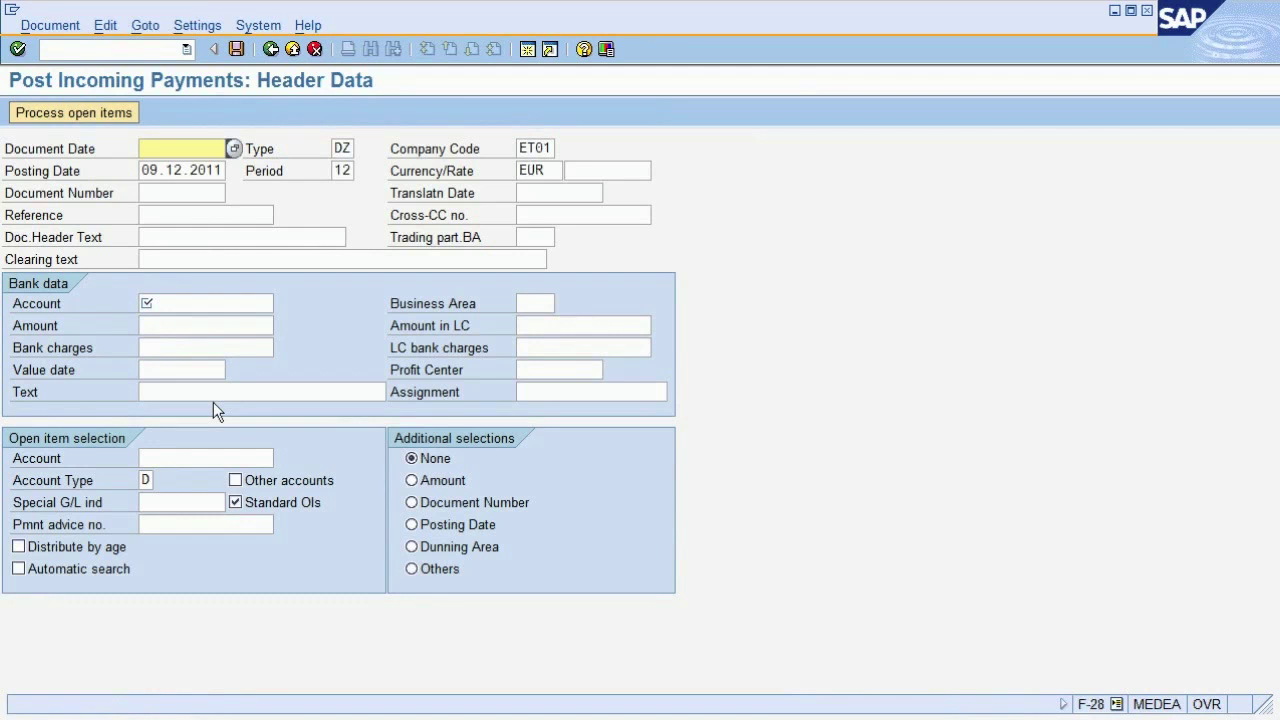
Set both the document date and the posting date of the incoming payment to 20.12.2011
{"action": "type", "text": "2"}
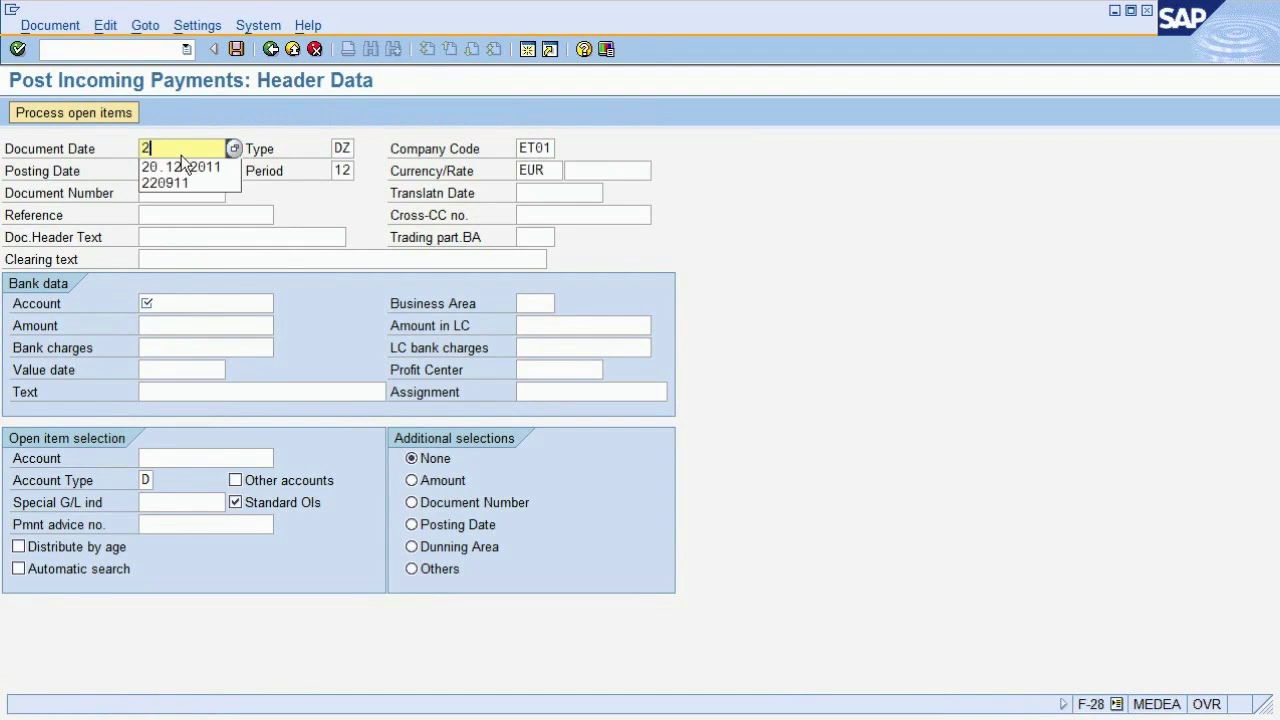
{"action": "type", "text": "0.12.2011"}
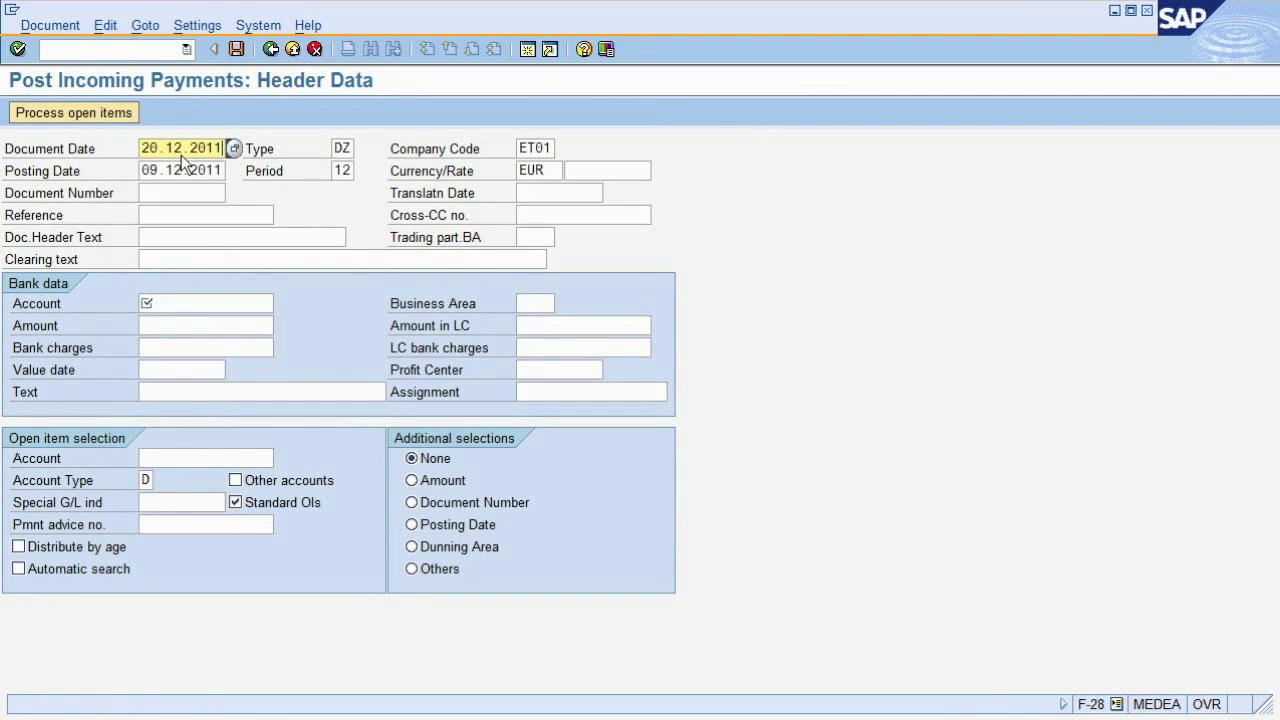
{"action": "left_click", "coordinate": [146, 172]}
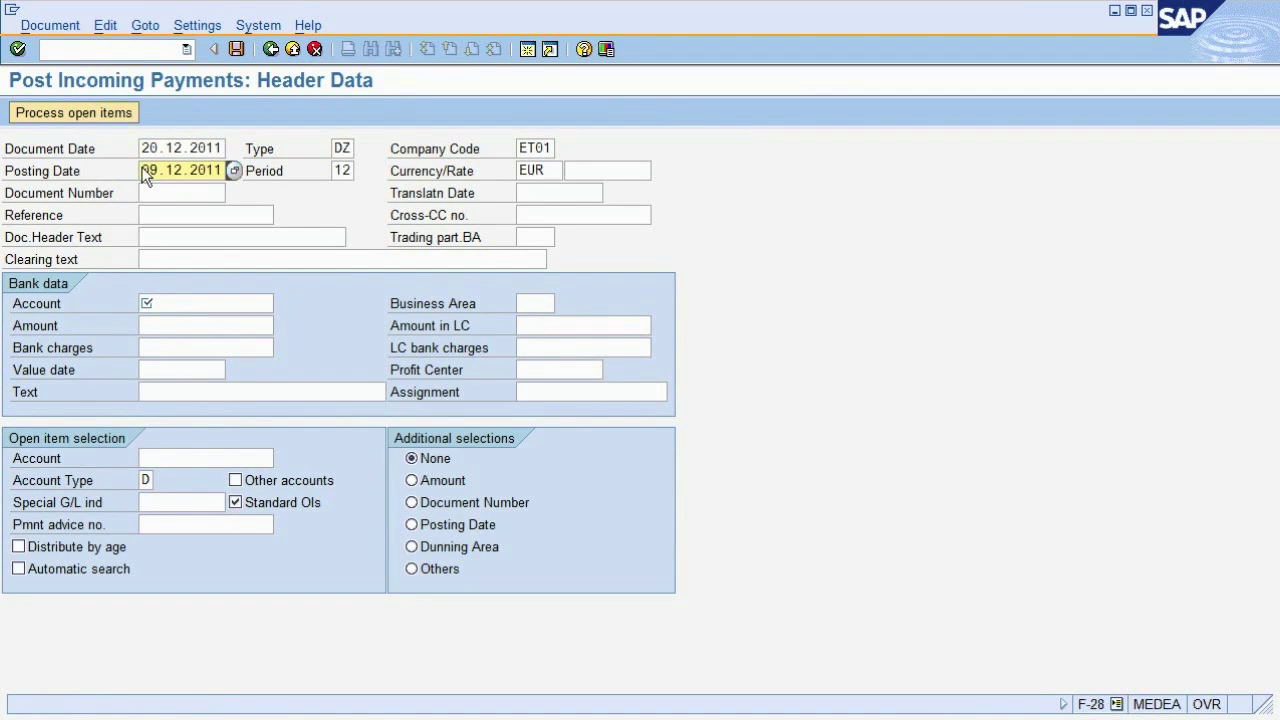
{"action": "type", "text": "20"}
{"action": "left_click", "coordinate": [530, 148]}
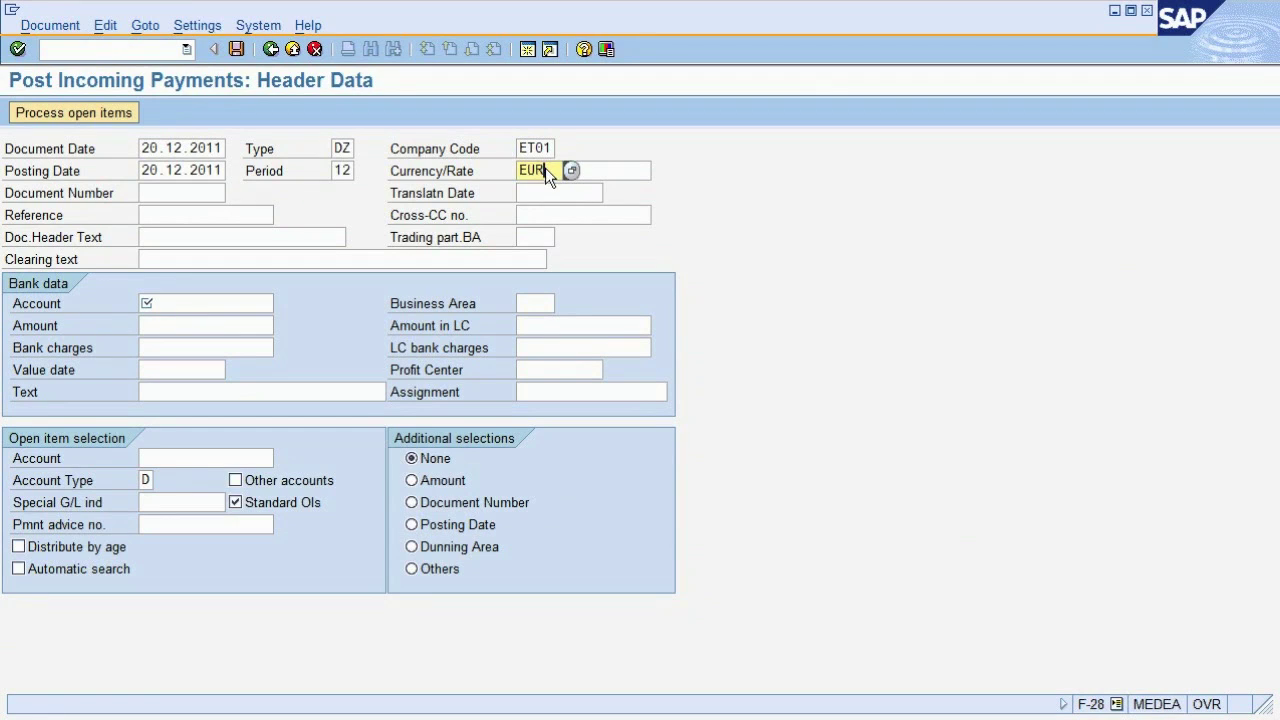
Fill in the payment's bank data with the bank account number and an amount of 1000
{"action": "left_click", "coordinate": [216, 303]}
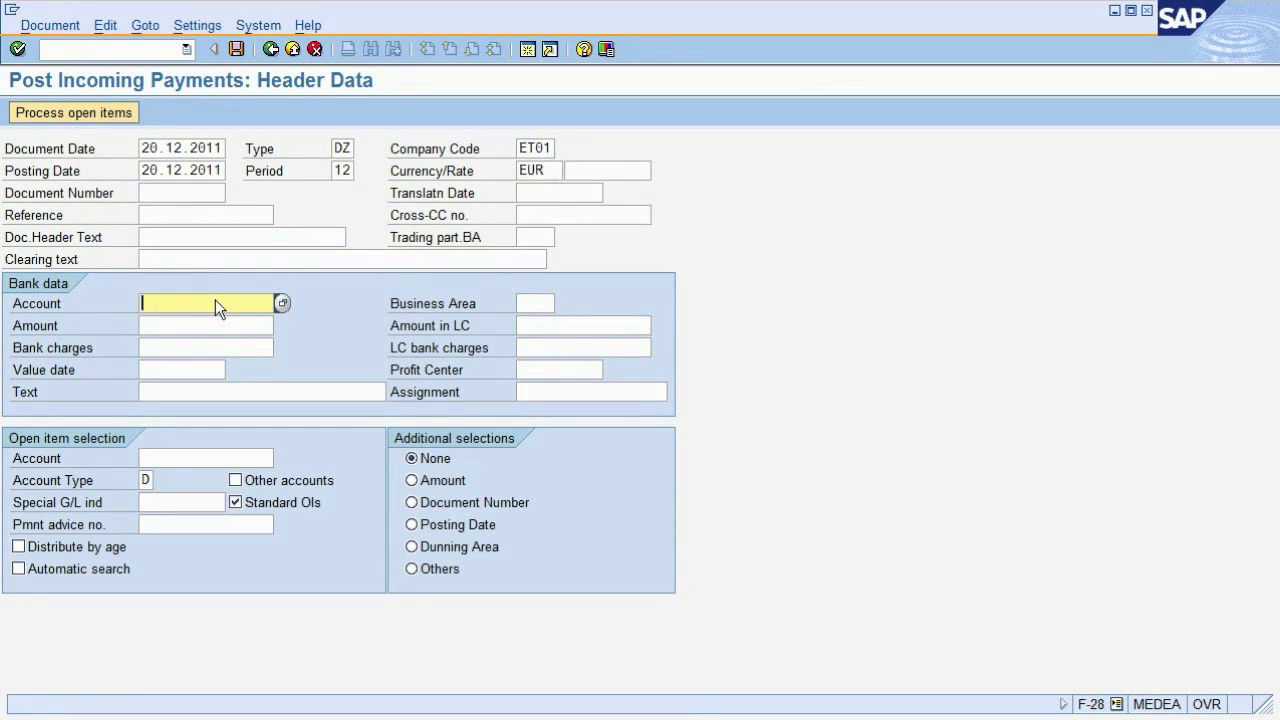
{"action": "left_click", "coordinate": [186, 318]}
{"action": "left_click", "coordinate": [219, 332]}
{"action": "type", "text": "100"}
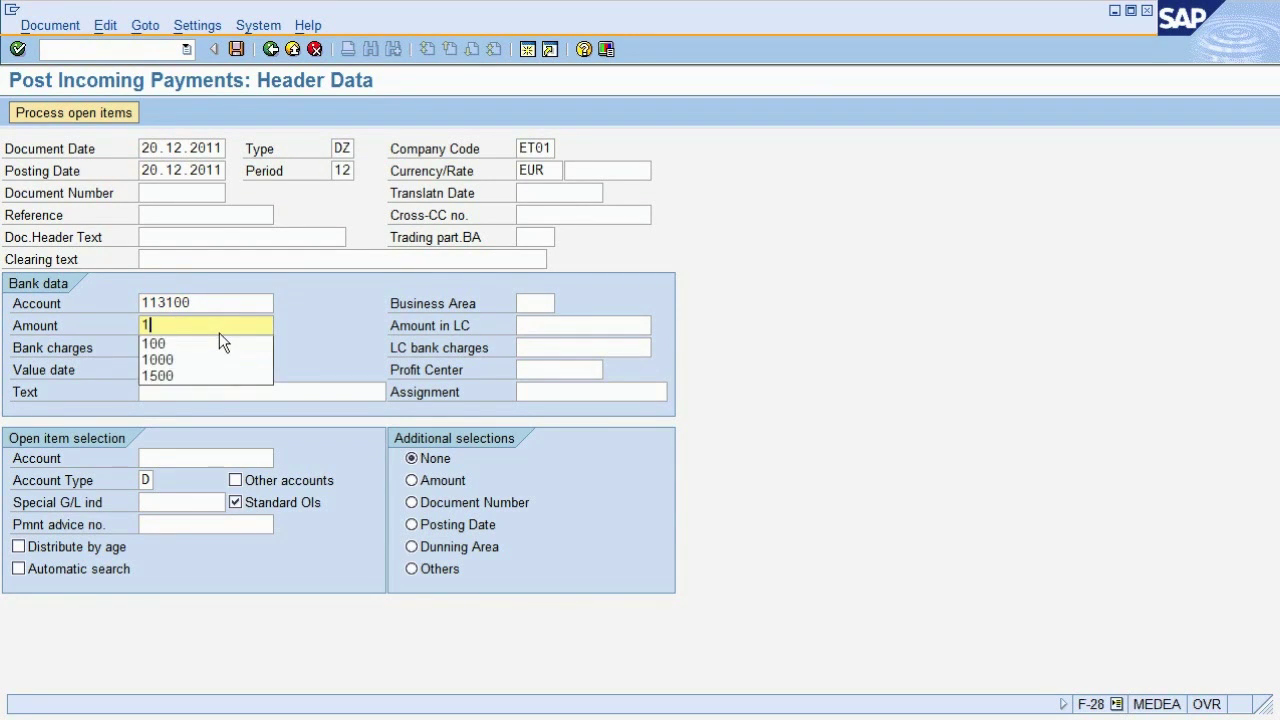
{"action": "type", "text": "0"}
Enter the customer's account number for the open item selection and process the open items
{"action": "left_click", "coordinate": [211, 456]}
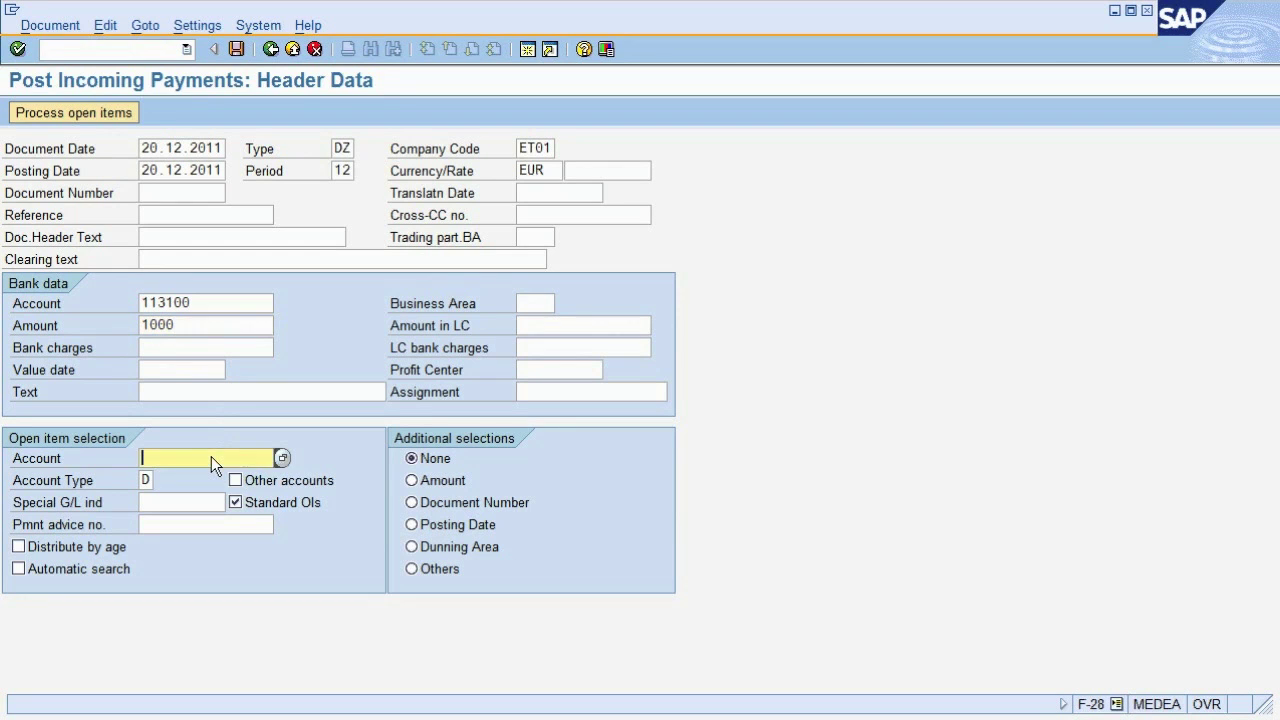
{"action": "left_click", "coordinate": [184, 477]}
{"action": "left_click", "coordinate": [81, 109]}
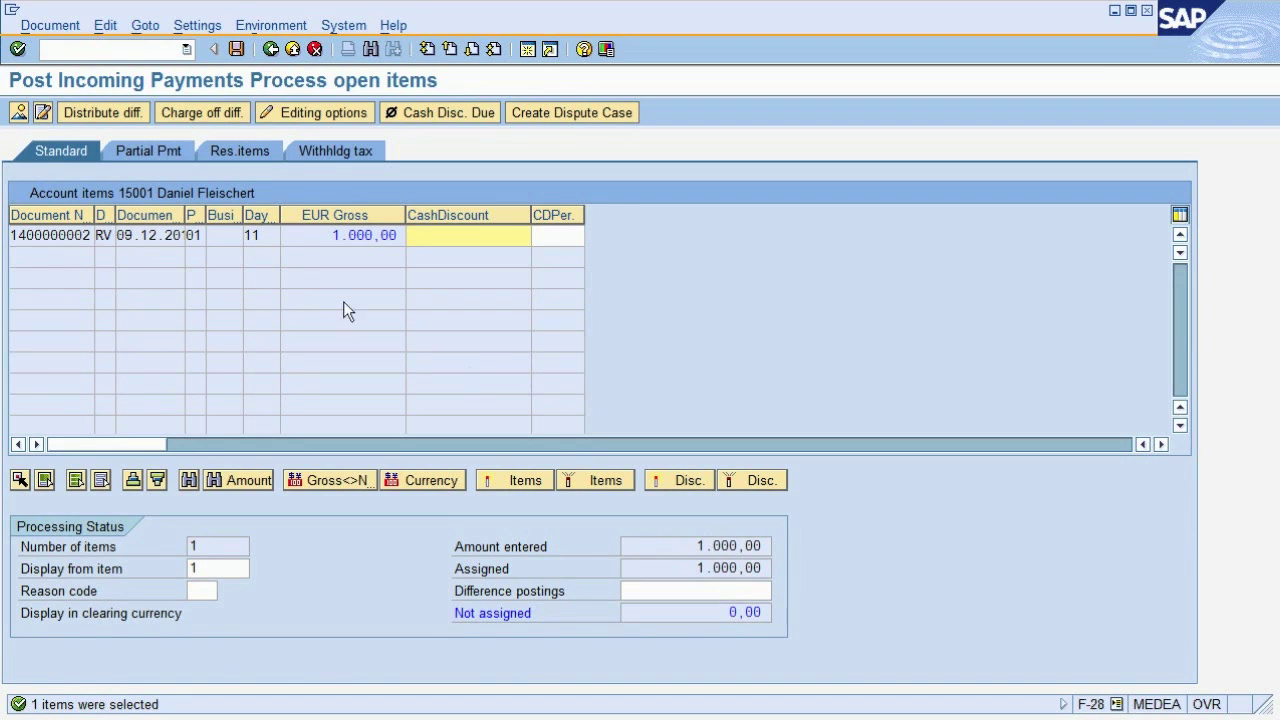
Simulate the incoming payment document to review its line items and post it
{"action": "left_click", "coordinate": [44, 30]}
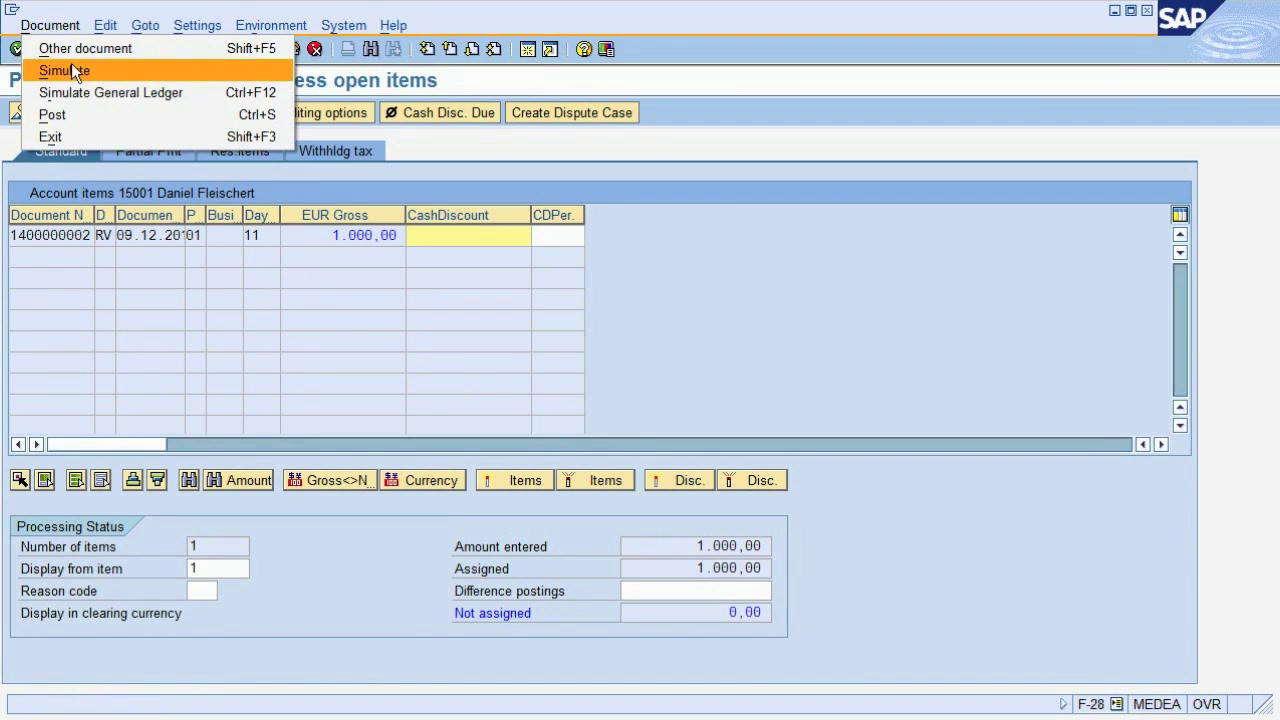
{"action": "left_click", "coordinate": [96, 69]}
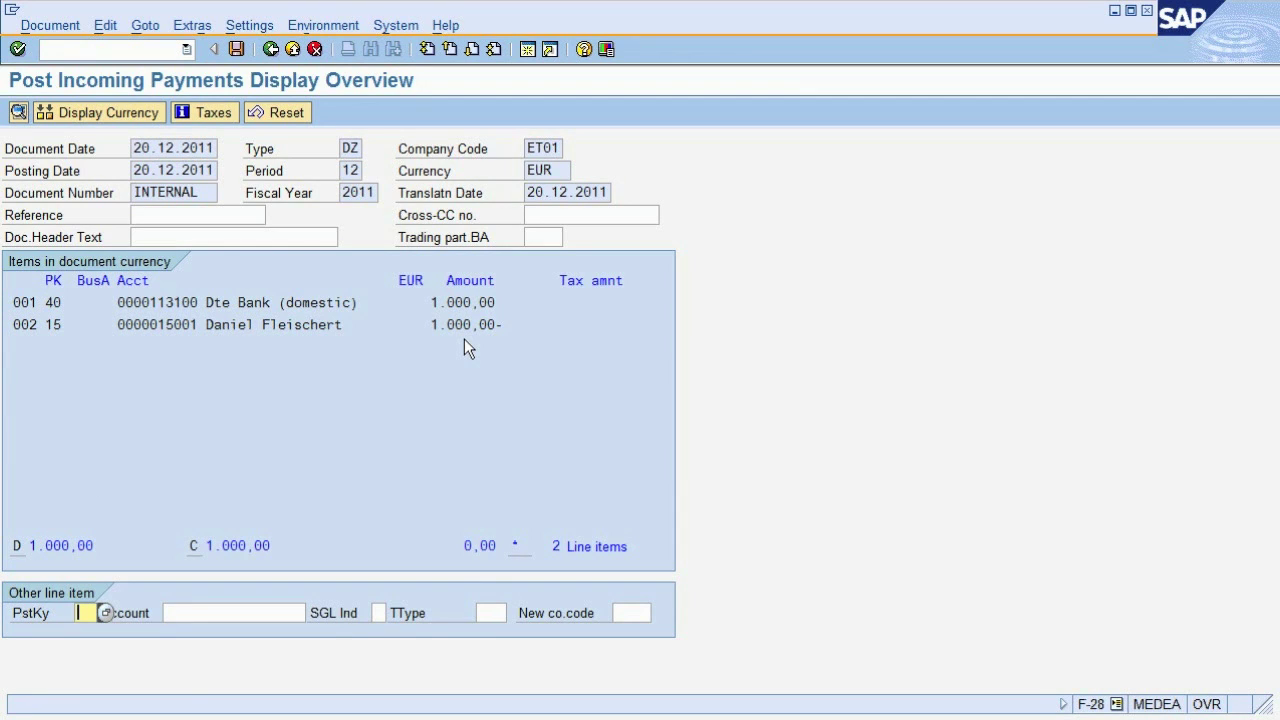
{"action": "left_click", "coordinate": [235, 48]}
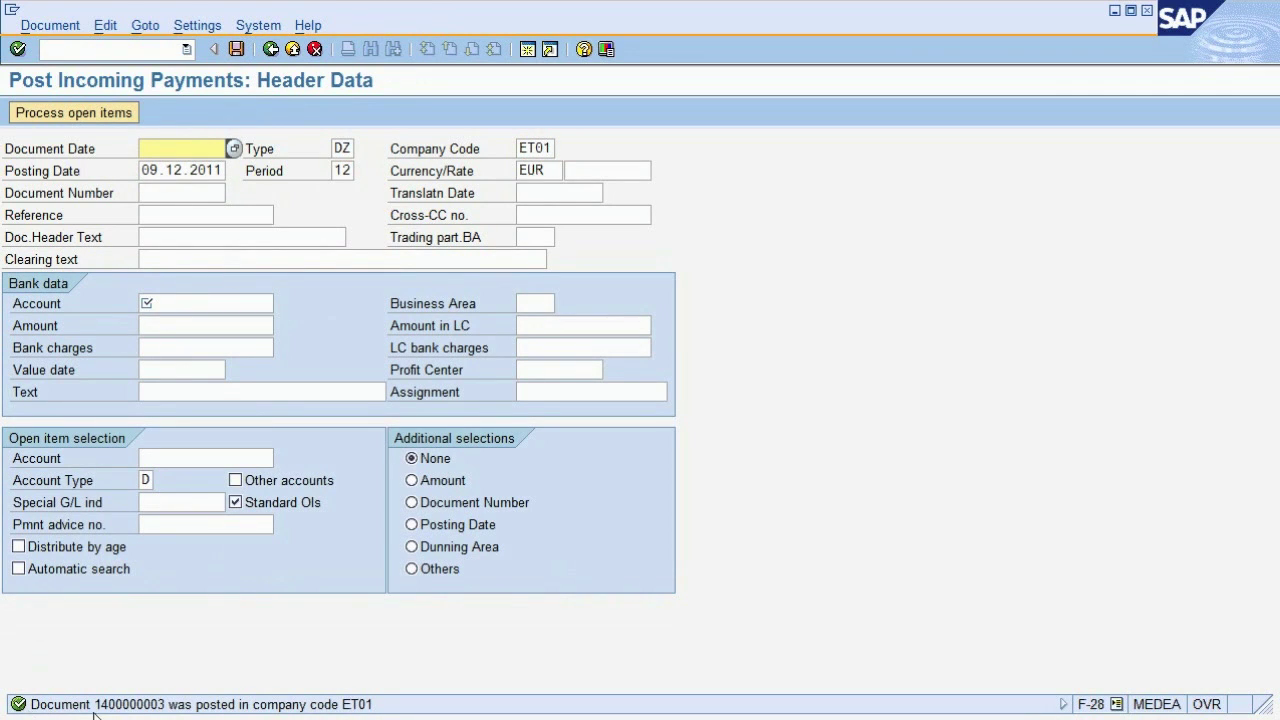